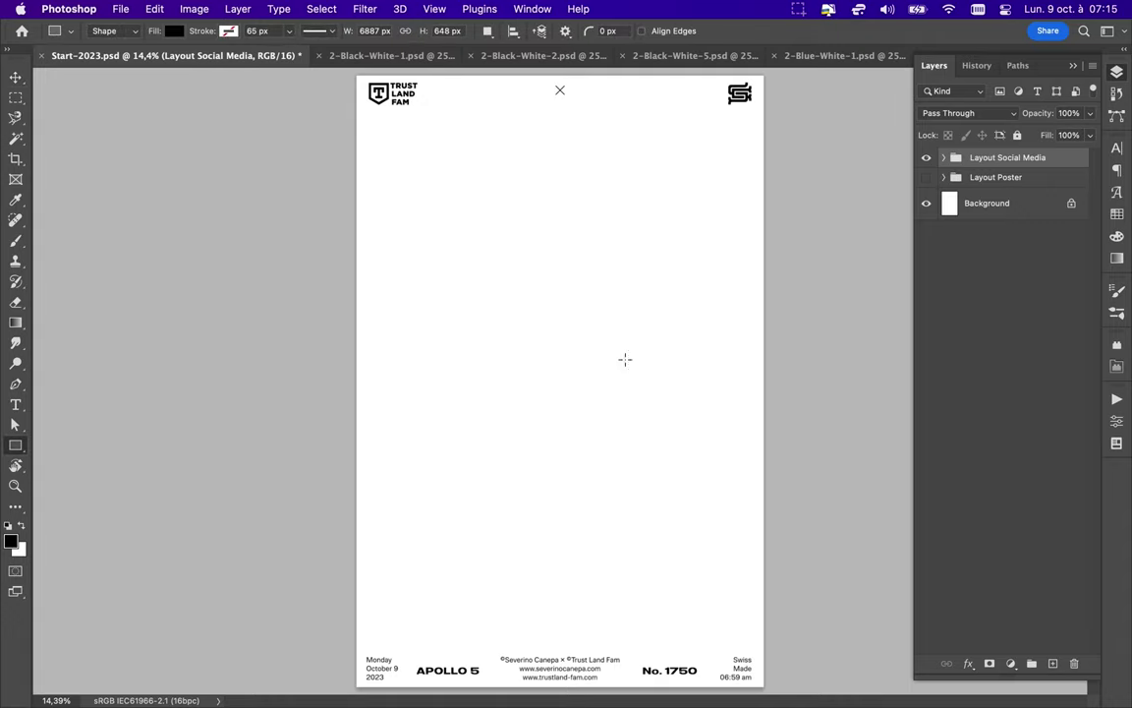
- Draw a black block over the poster's bottom, make the No. 1750 footer text white, and add a new layer
left_click_drag(781, 701, 781, 698)
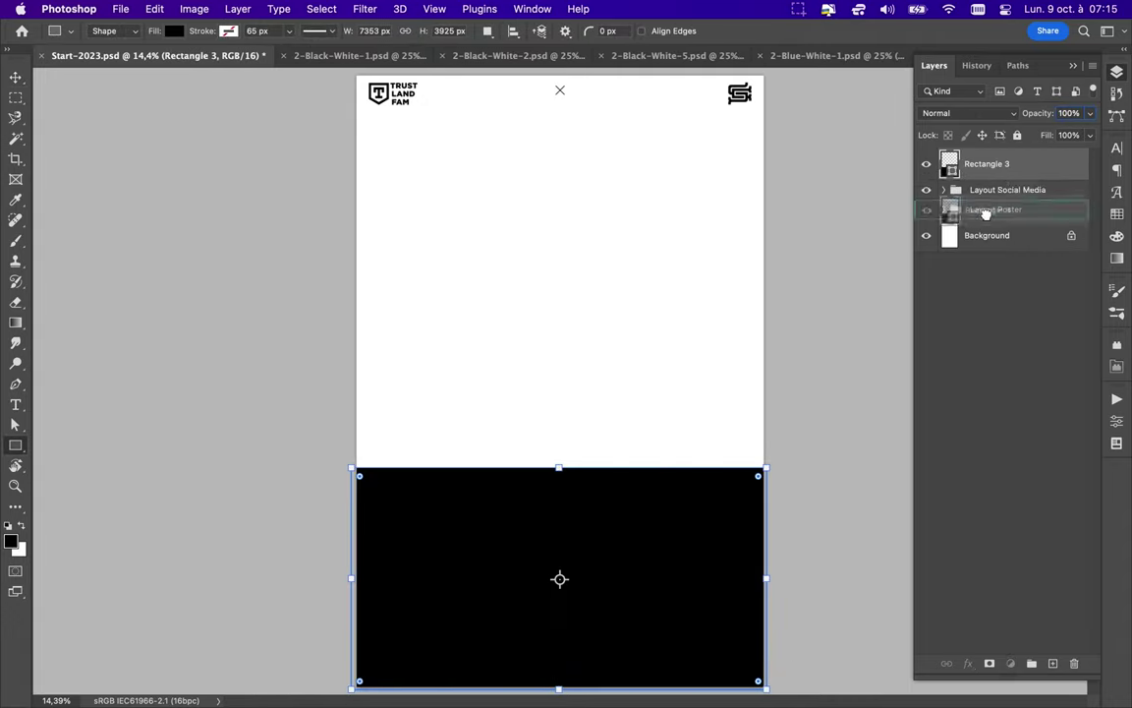
right_click(989, 255)
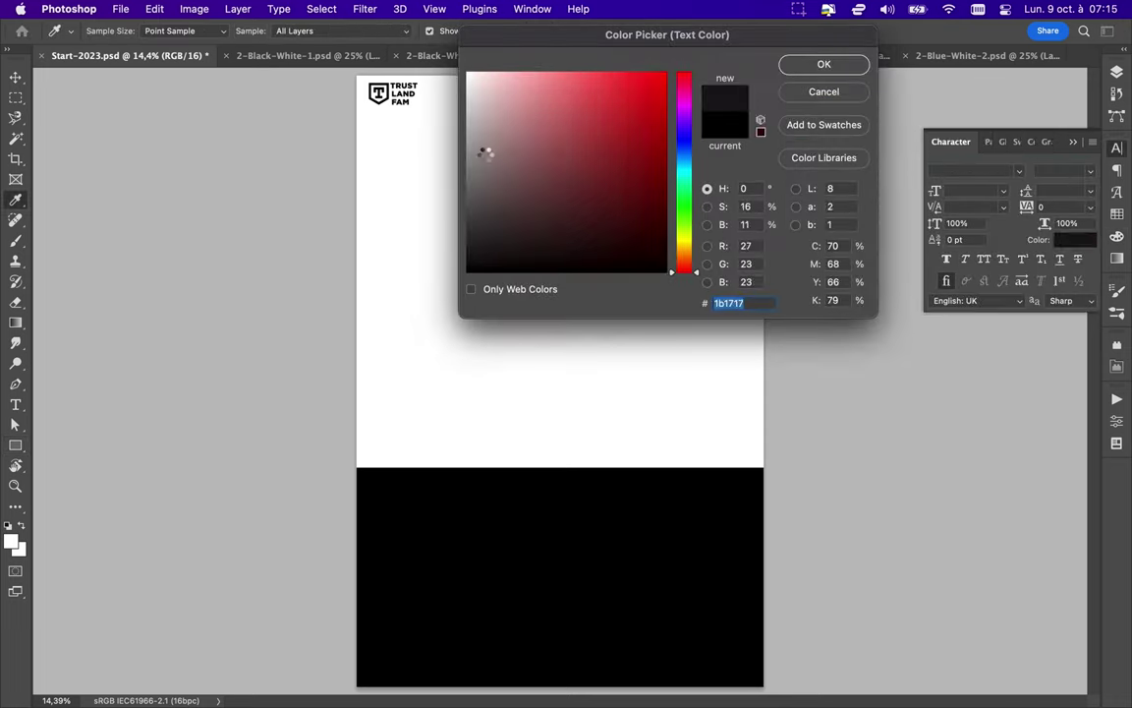
left_click(1053, 663)
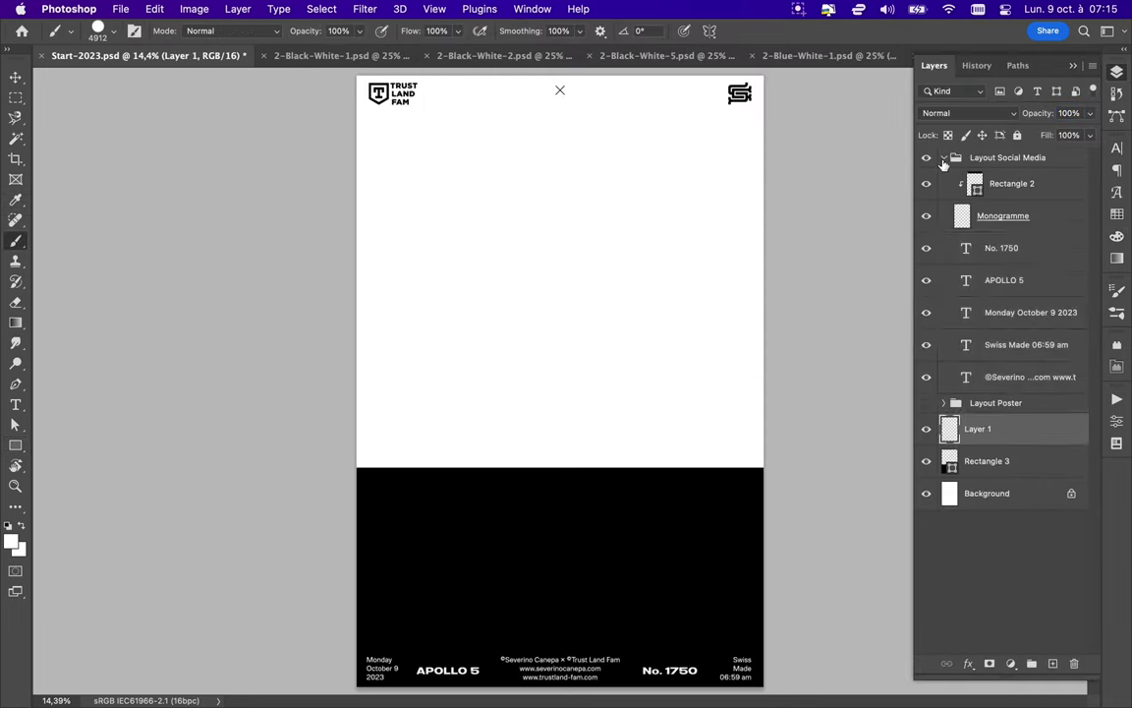
- Paint a white DryBrush1 stroke along the black block's top edge
left_click(943, 158)
left_click(113, 30)
left_click(29, 206)
left_click(30, 366)
left_click(67, 393)
left_click_drag(346, 462, 553, 460)
- Dab black dry strokes on the block's edge using DryBrush4 through DryBrush7
right_click(397, 466)
double_click(551, 571)
right_click(554, 460)
left_click(662, 619)
right_click(393, 228)
double_click(482, 560)
right_click(688, 232)
scroll(786, 540, "down", 2)
left_click(790, 654)
double_click(790, 654)
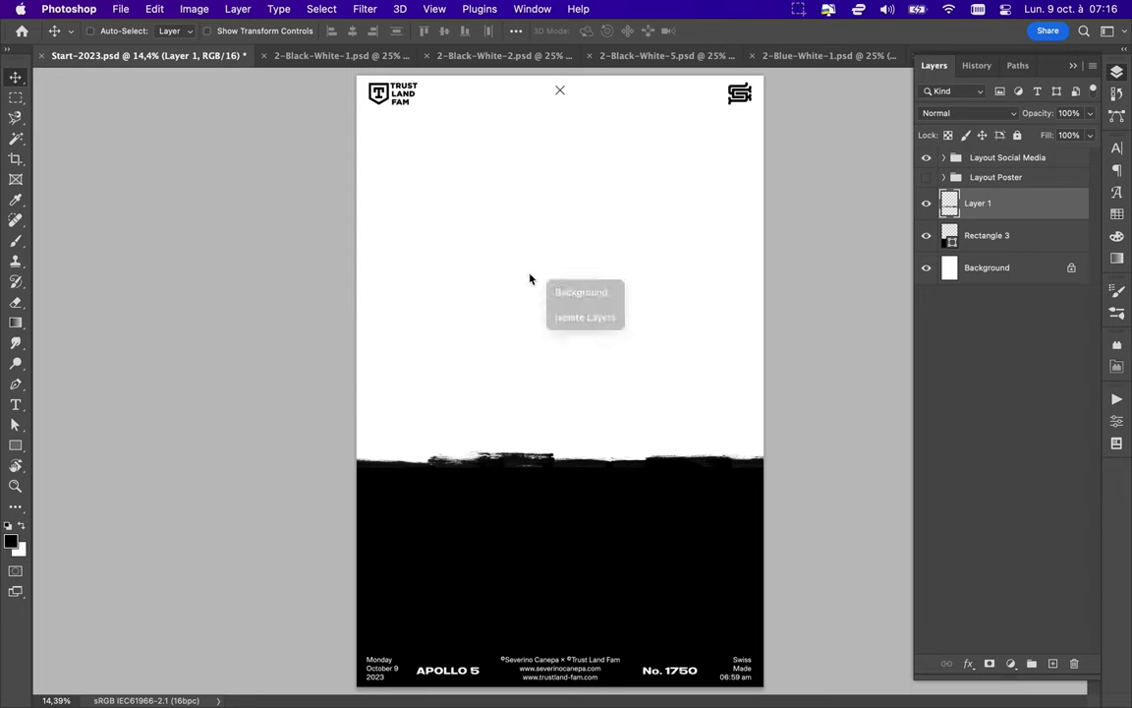
- Pick the second spray paint brush, then a formless grunge stripe brush
right_click(529, 279)
left_click(552, 560)
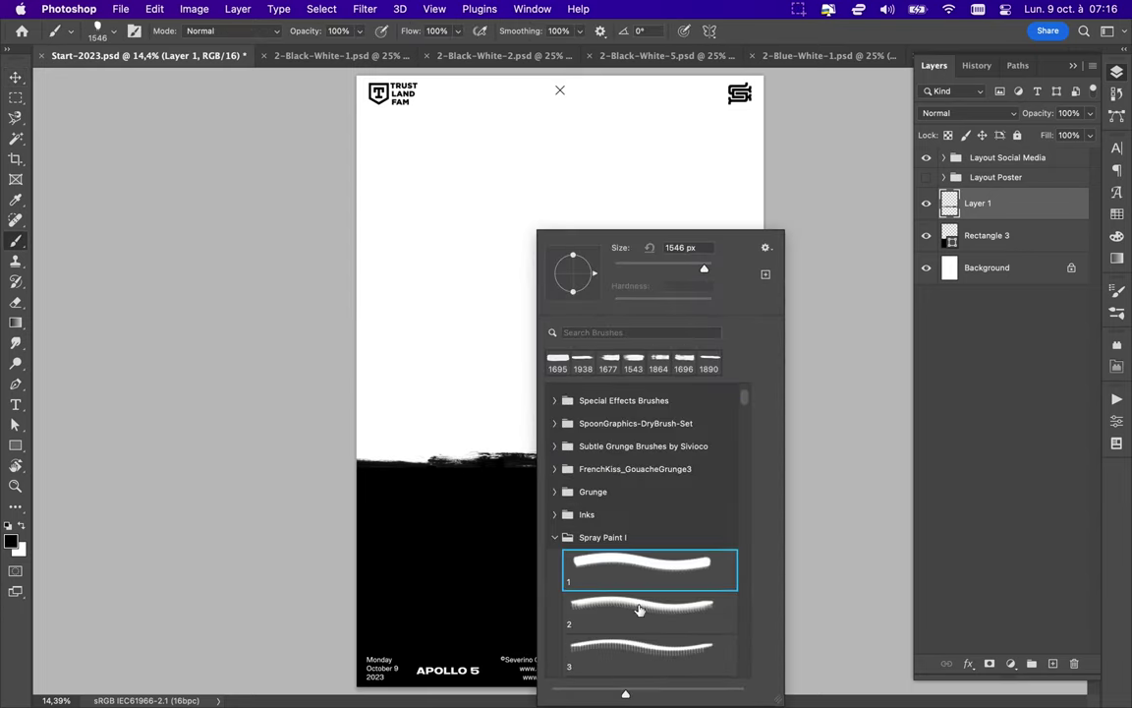
double_click(637, 614)
right_click(562, 500)
left_click(589, 534)
left_click(588, 556)
left_click(588, 556)
left_click(588, 580)
double_click(669, 615)
- Try other formless grunge stripe brushes, including Formless_grunge_stripe_05
right_click(619, 474)
double_click(738, 544)
right_click(700, 462)
double_click(804, 637)
right_click(636, 457)
double_click(700, 558)
right_click(678, 584)
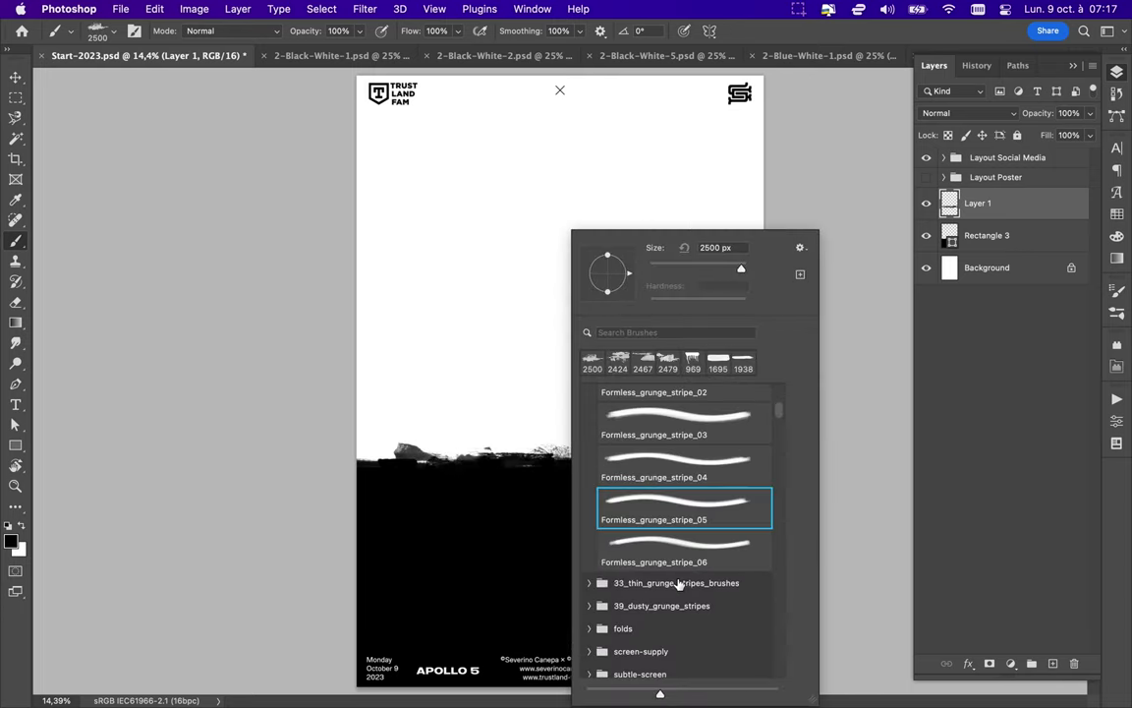
key("Return")
- Switch to the dusty grunge stripes, choosing Dusty_grunge_stripe_05 and then Dusty_grunge_stripe_25
right_click(621, 484)
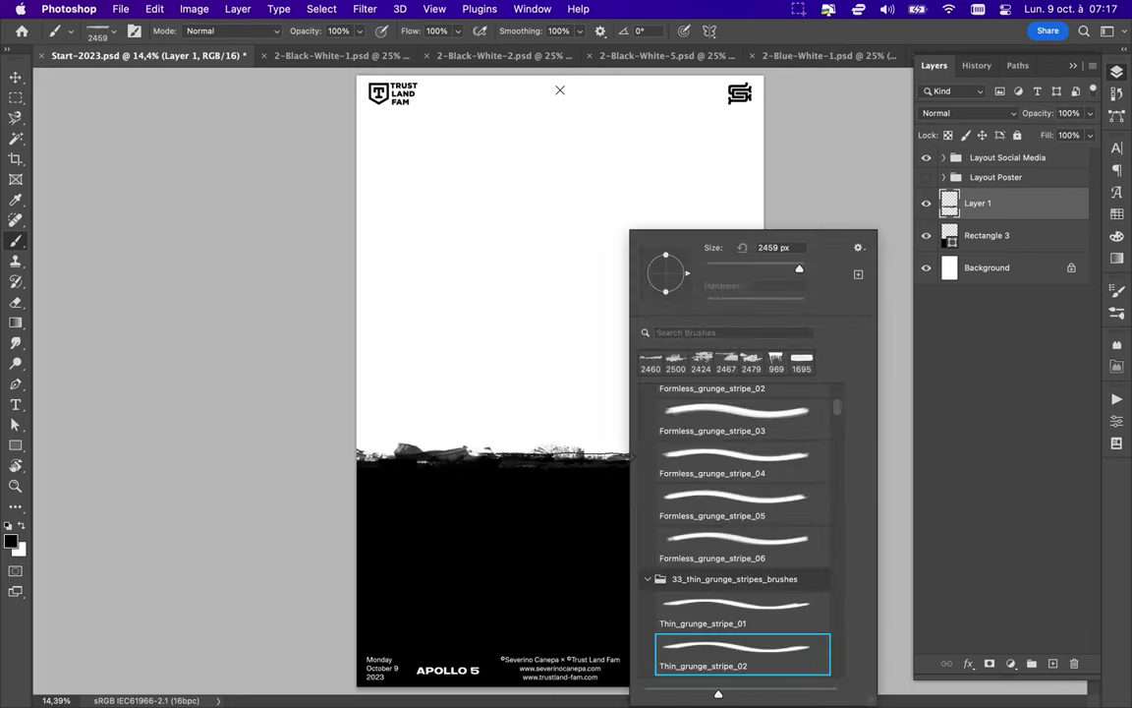
right_click(630, 601)
right_click(636, 512)
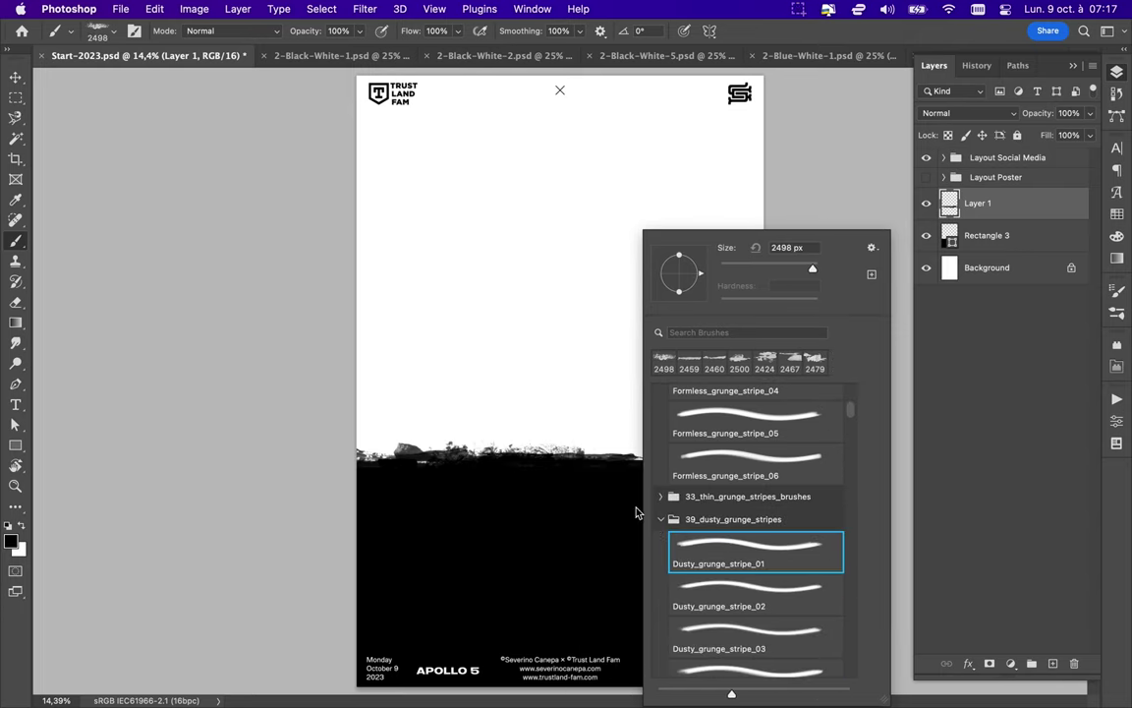
double_click(757, 609)
right_click(630, 464)
key("Escape")
right_click(771, 442)
double_click(747, 506)
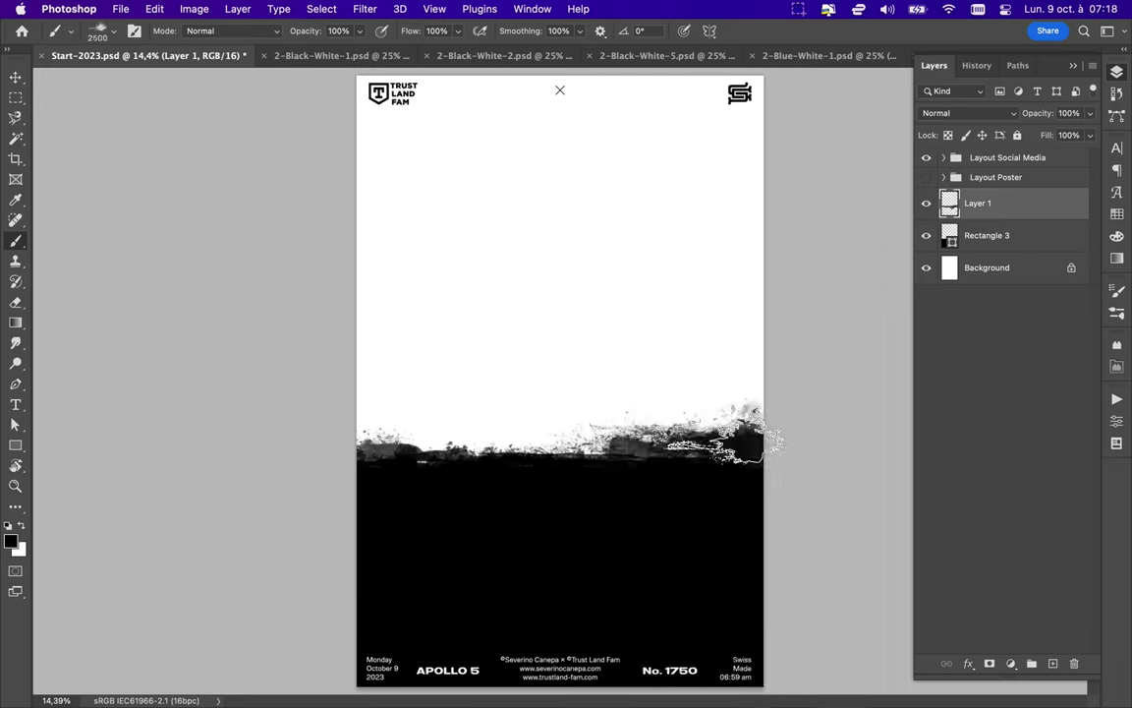
- Paint a wide grunge stroke across the full poster width
right_click(641, 536)
right_click(648, 536)
scroll(747, 590, "down", 1)
right_click(460, 462)
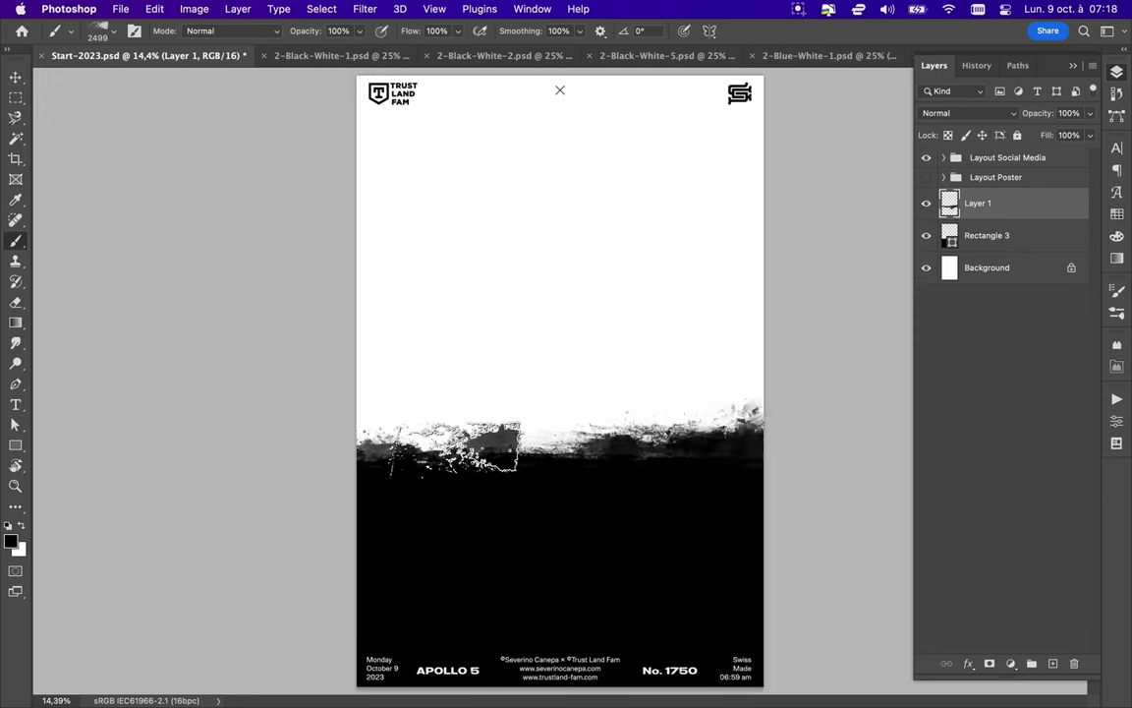
left_click(460, 462)
- Roughen the edge further with Dusty_grunge_stripe_11 and other dusty grunge stripes
right_click(530, 570)
right_click(629, 575)
double_click(688, 474)
right_click(836, 621)
double_click(837, 621)
right_click(688, 560)
double_click(698, 579)
right_click(501, 445)
right_click(530, 449)
double_click(758, 576)
- In 2-Black-White-1.psd, target the stencil 2 layer and paint white with a 5000 px hard round brush
key("x")
key("ctrl+Tab")
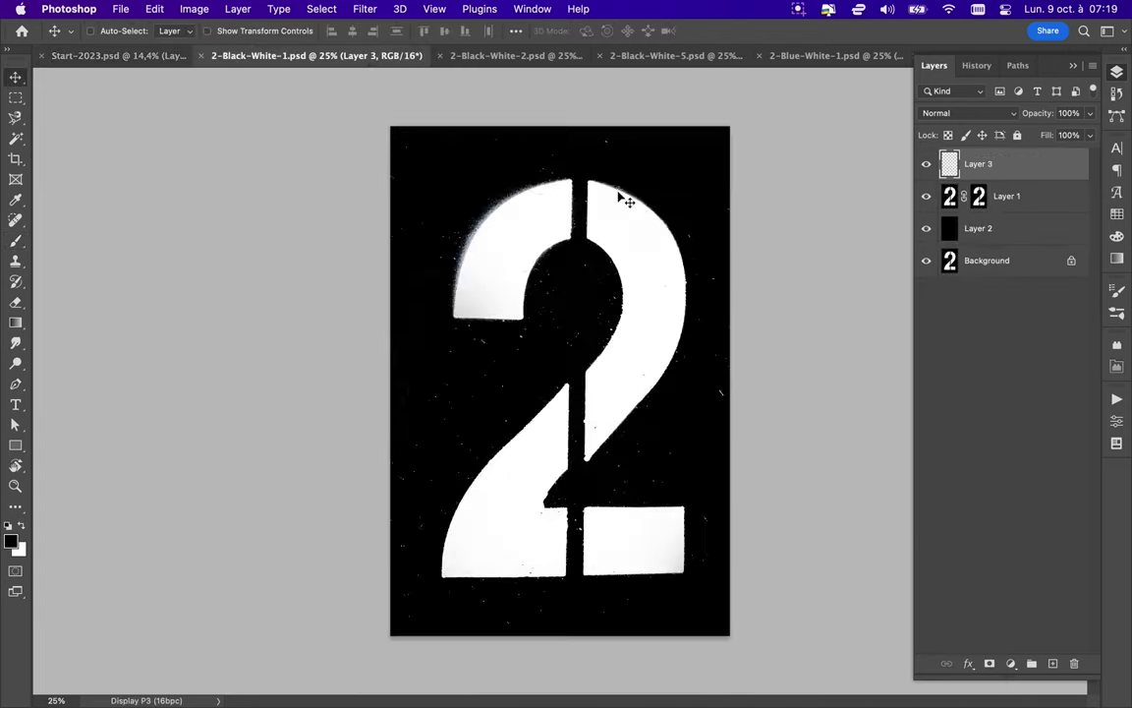
left_click(992, 193)
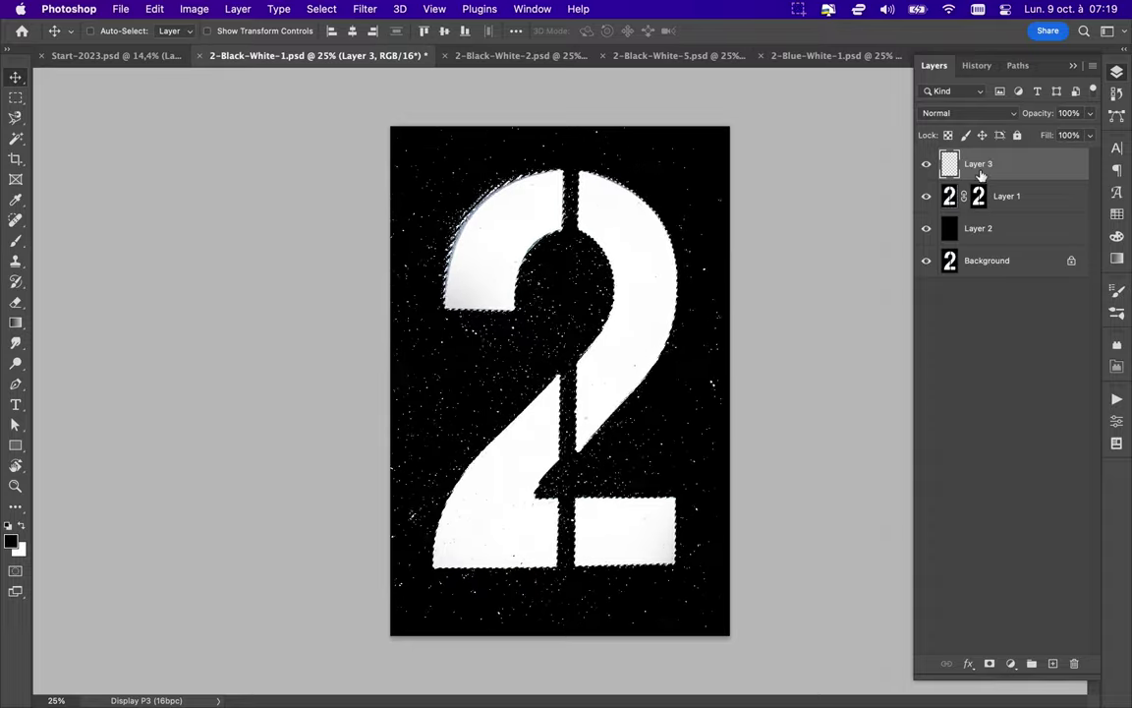
key("b")
right_click(105, 390)
left_click(83, 172)
type("5000")
key("Return")
- Move the stencil 2 into the poster's bottom right at 61%, closing the source without saving
key("v")
left_click_drag(579, 385, 551, 498)
key("ctrl+t")
left_click_drag(620, 442, 694, 514)
left_click(263, 55)
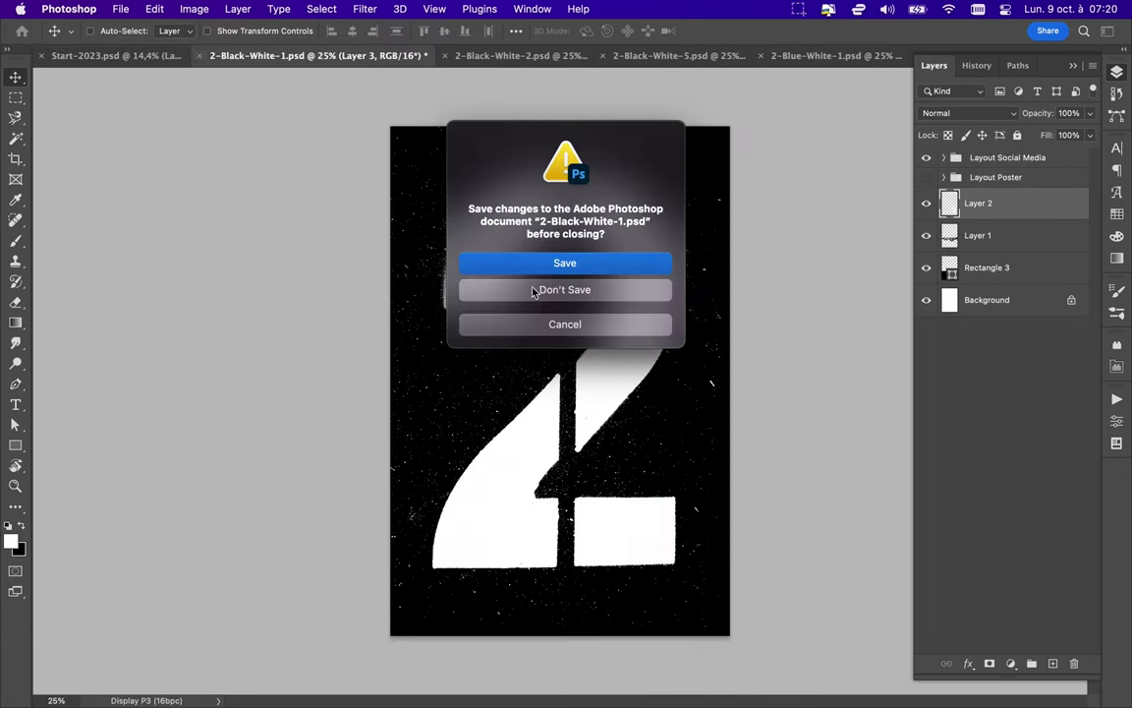
left_click(538, 291)
- Bring the 7.26 stencil in below Rectangle 3, plus stencil 2s from 2-Blue-White-2 and another document
left_click_drag(590, 257, 683, 272)
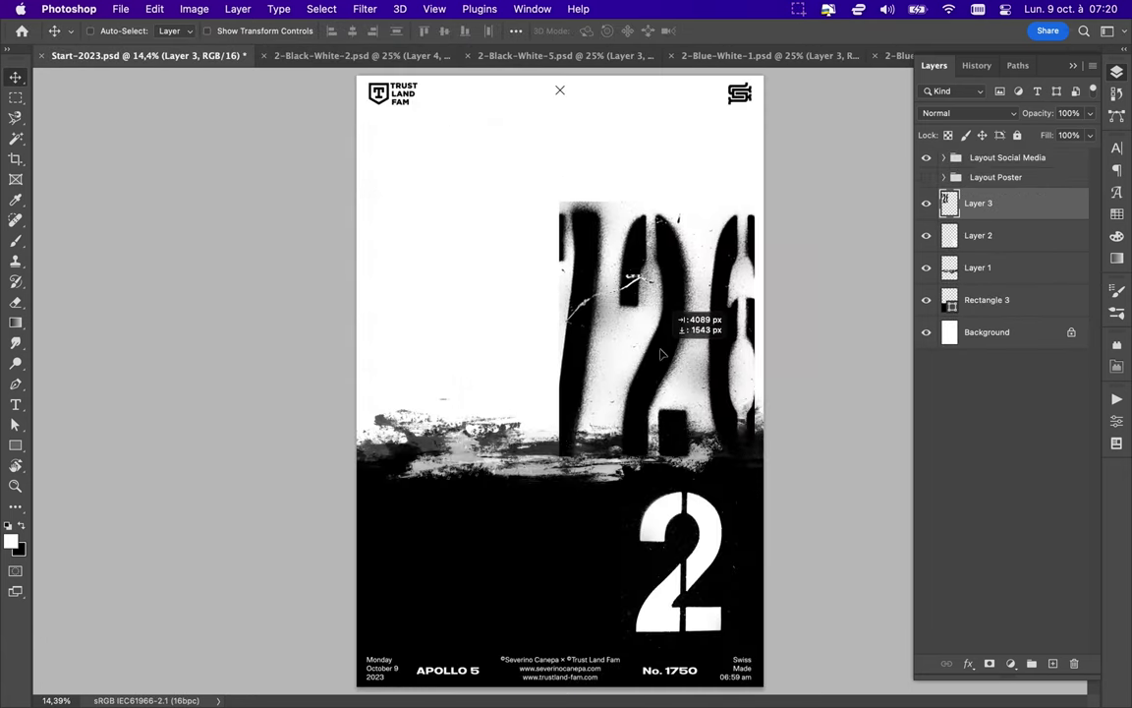
left_click_drag(978, 203, 983, 285)
left_click(411, 55)
left_click_drag(413, 295, 510, 264)
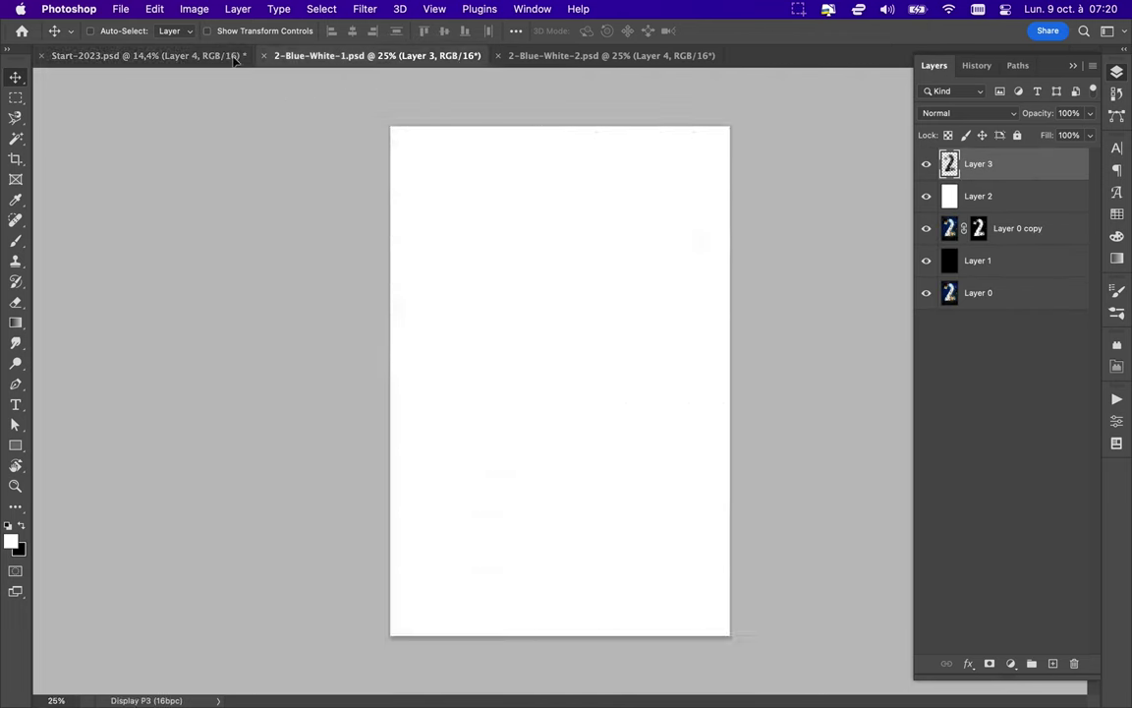
left_click(612, 55)
left_click_drag(637, 271, 619, 197)
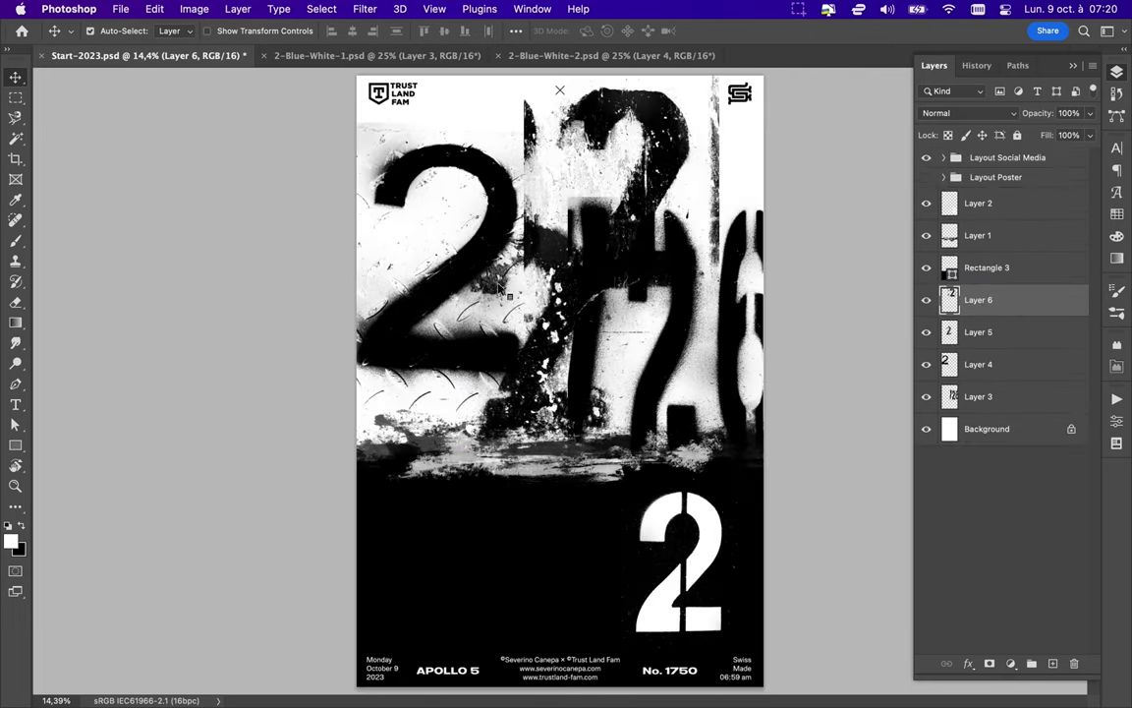
- Scale the newest 2 to 39% and arrange the stencil 2s in the upper left
key("ctrl+t")
left_click_drag(339, 93, 570, 189)
mouse_move(432, 206)
left_mouse_down()
mouse_move(688, 103)
mouse_move(383, 190)
left_mouse_up()
left_click(602, 269, "ctrl")
left_click(602, 268)
left_click_drag(452, 339, 404, 315)
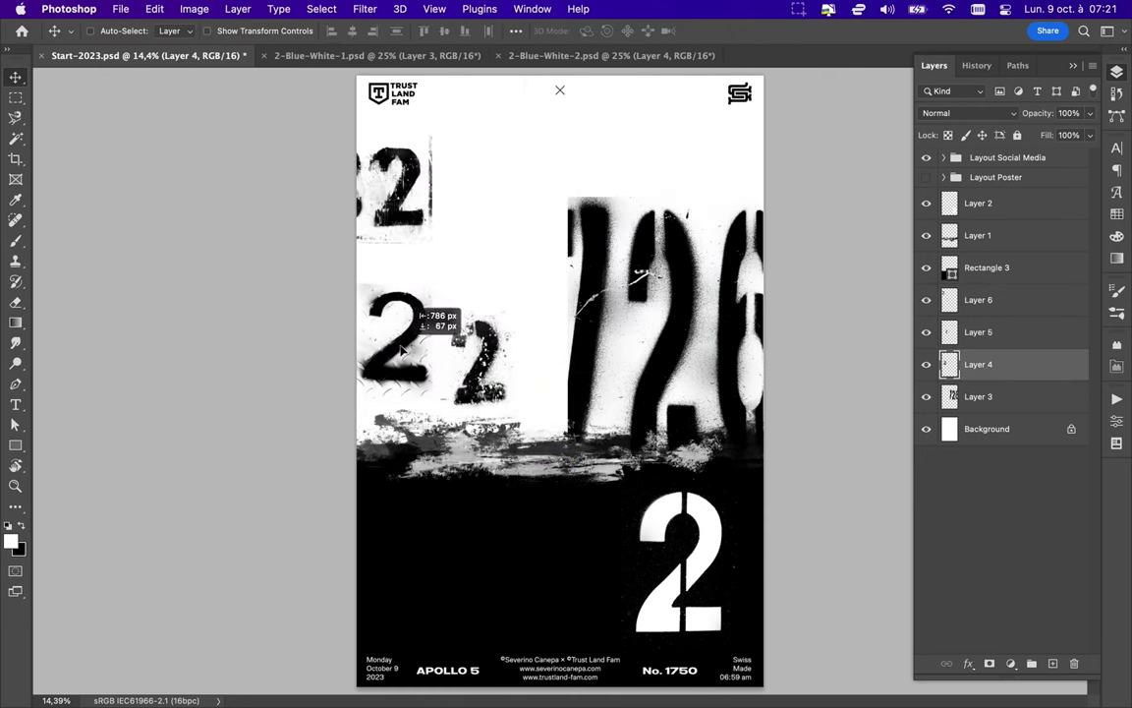
- Rotate the white bottom-right 2 by 15.5° and nudge it up and right
left_click(678, 561, "ctrl")
key("ctrl+t")
left_click_drag(629, 669, 600, 639)
key("Return")
left_click_drag(678, 565, 715, 546)
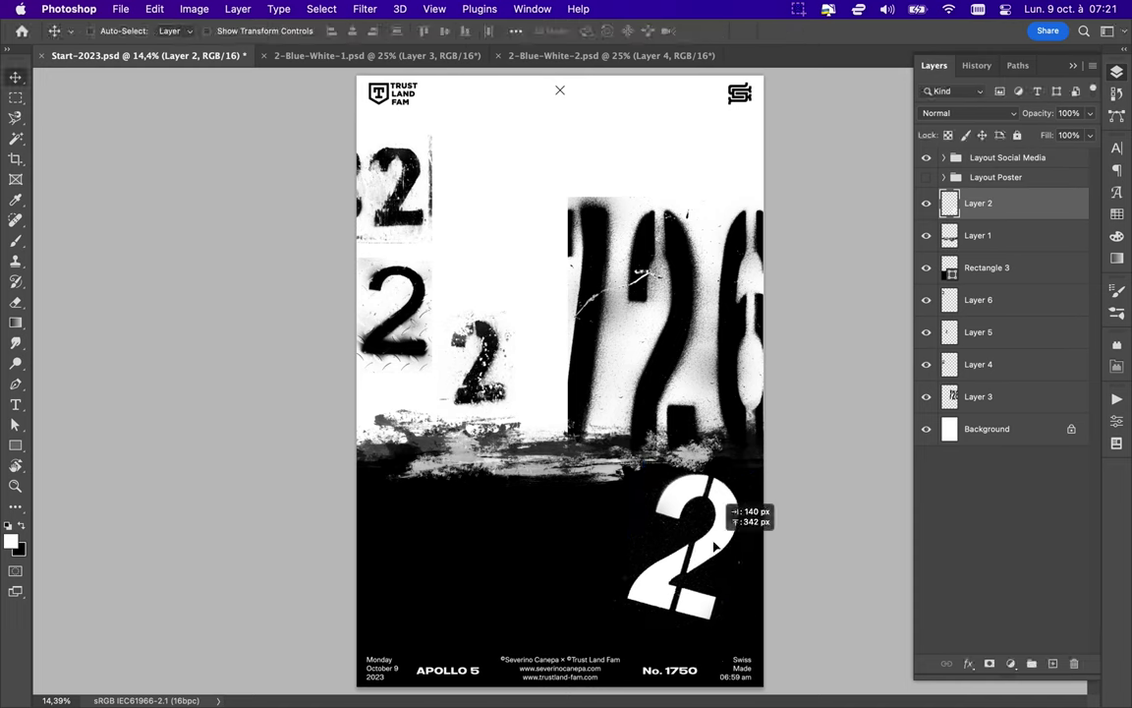
- Choose a brush from the Visual Fear Graffiti set in the Brush Preset picker
left_click(40, 31)
scroll(99, 295, "down", 10)
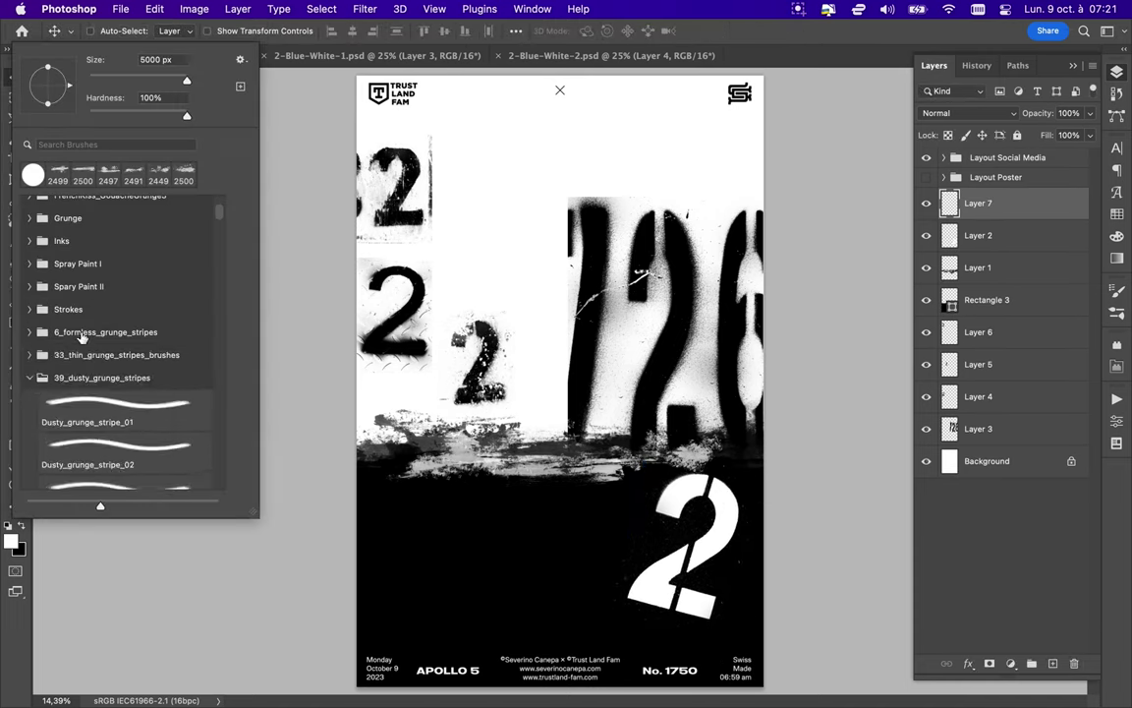
scroll(98, 295, "down", 10)
left_click(30, 289)
left_click(32, 243)
scroll(121, 328, "down", 10)
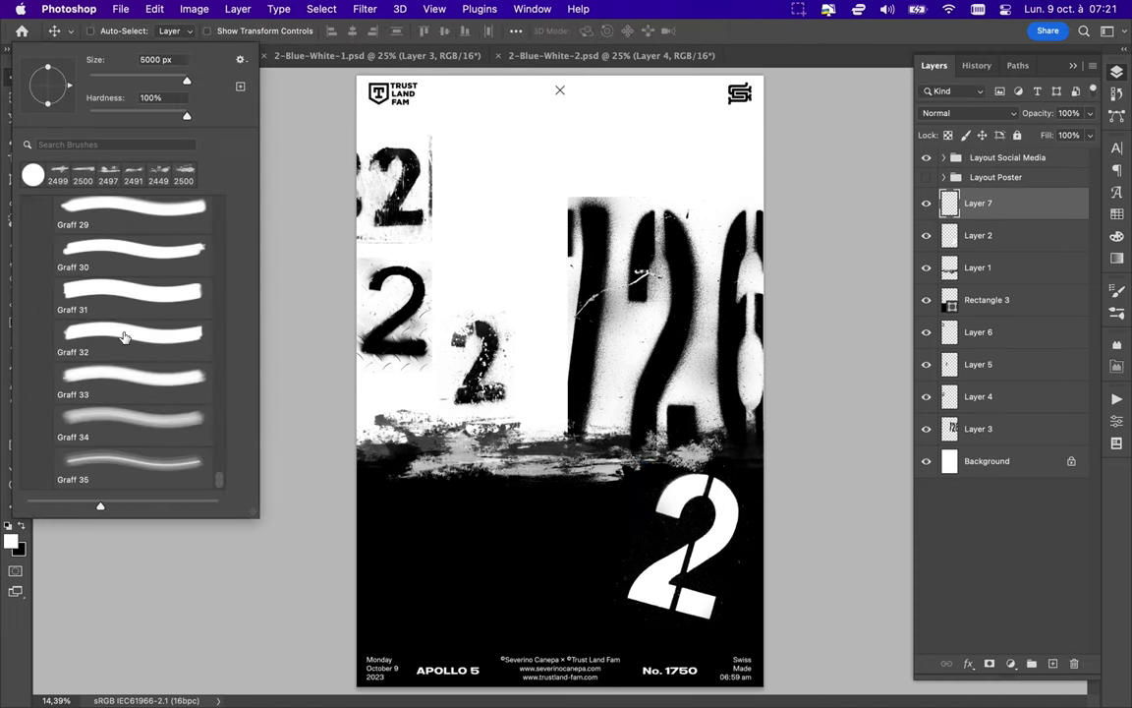
double_click(133, 460)
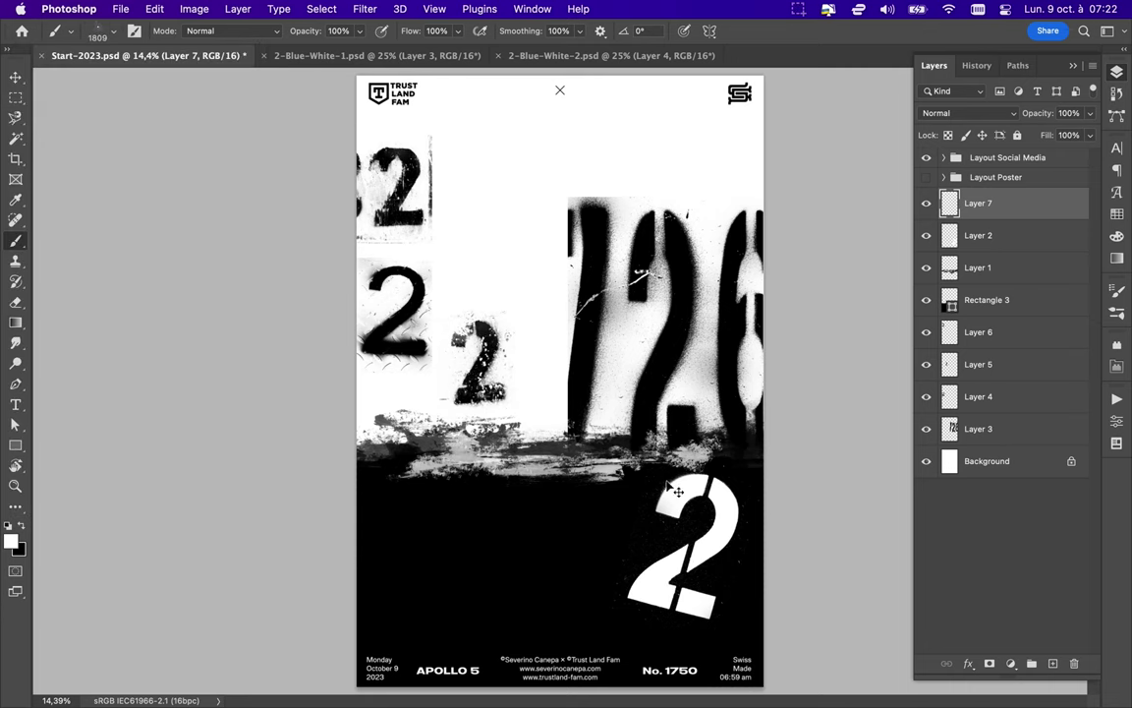
- Spray white speckles beside the white 2 and at lower left with Graff 33 and Graff 31
left_click(69, 31)
left_click(737, 472)
left_click(68, 30)
left_click(133, 379)
left_click(757, 560)
left_click(98, 30)
left_click(133, 292)
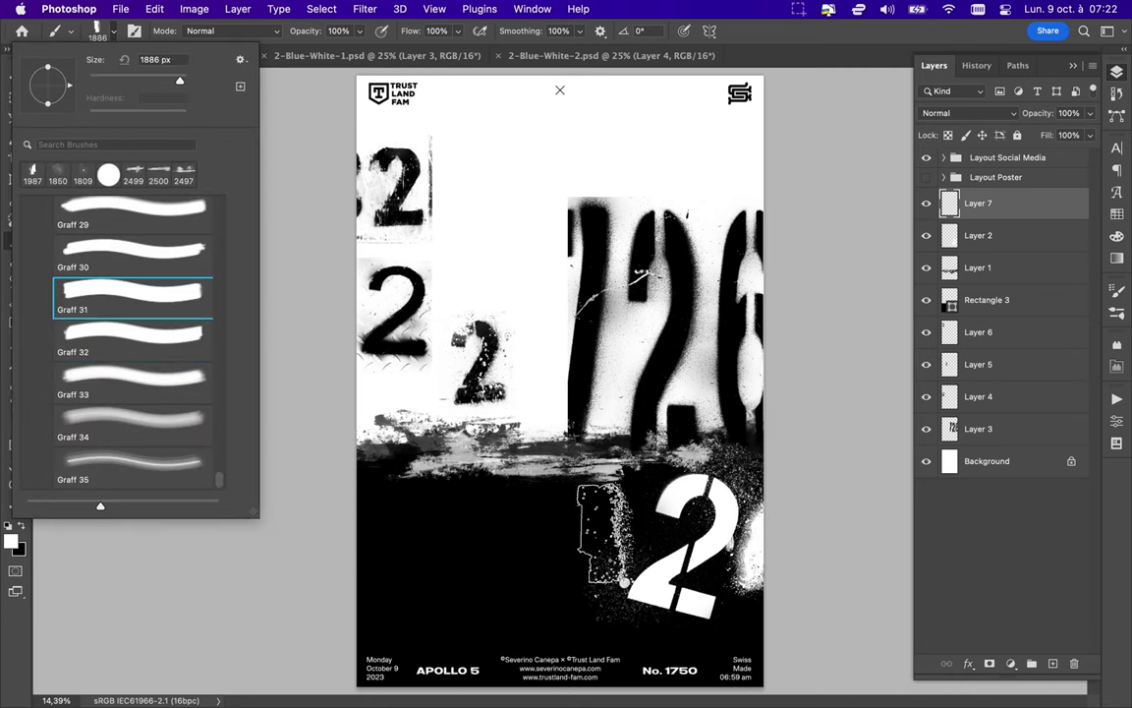
left_click(366, 575)
- Switch to a smaller spray tip in grey and stamp grey dots beside the white 2
left_click(113, 30)
left_click(133, 261)
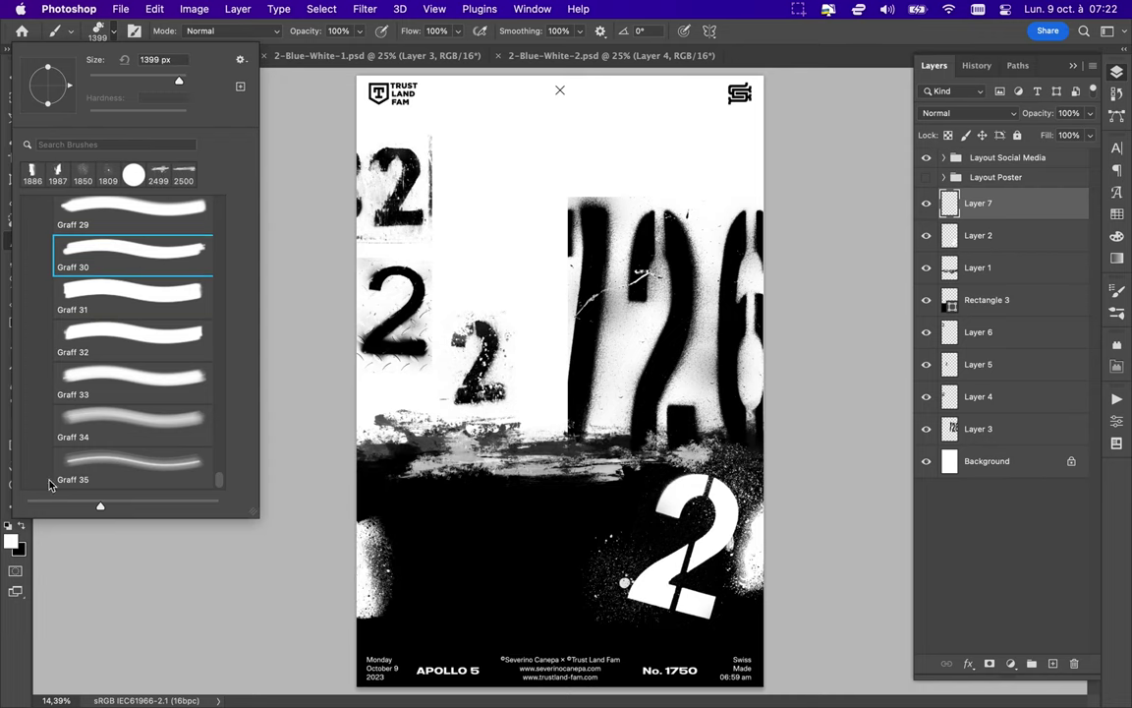
left_click(1117, 213)
left_click(1117, 237)
left_click(952, 273)
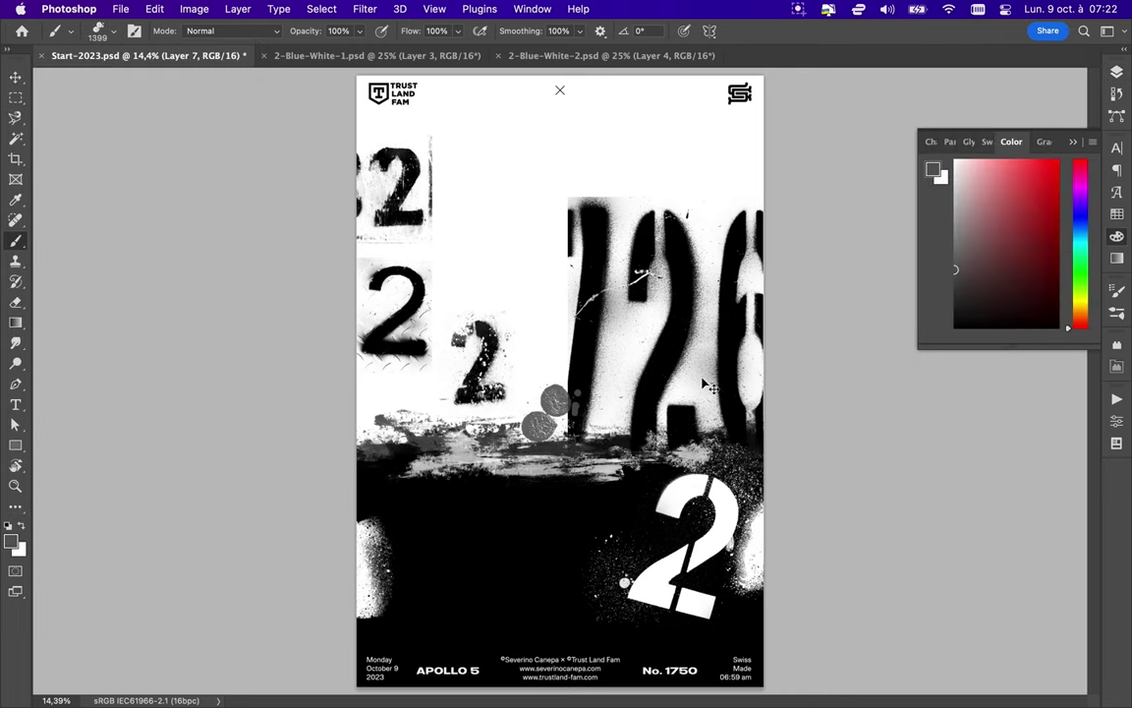
left_click(98, 31)
left_click(147, 222)
- Add a new empty layer just above Background and try out several spray brushes
key("Return")
left_click(1117, 71)
left_click(978, 461)
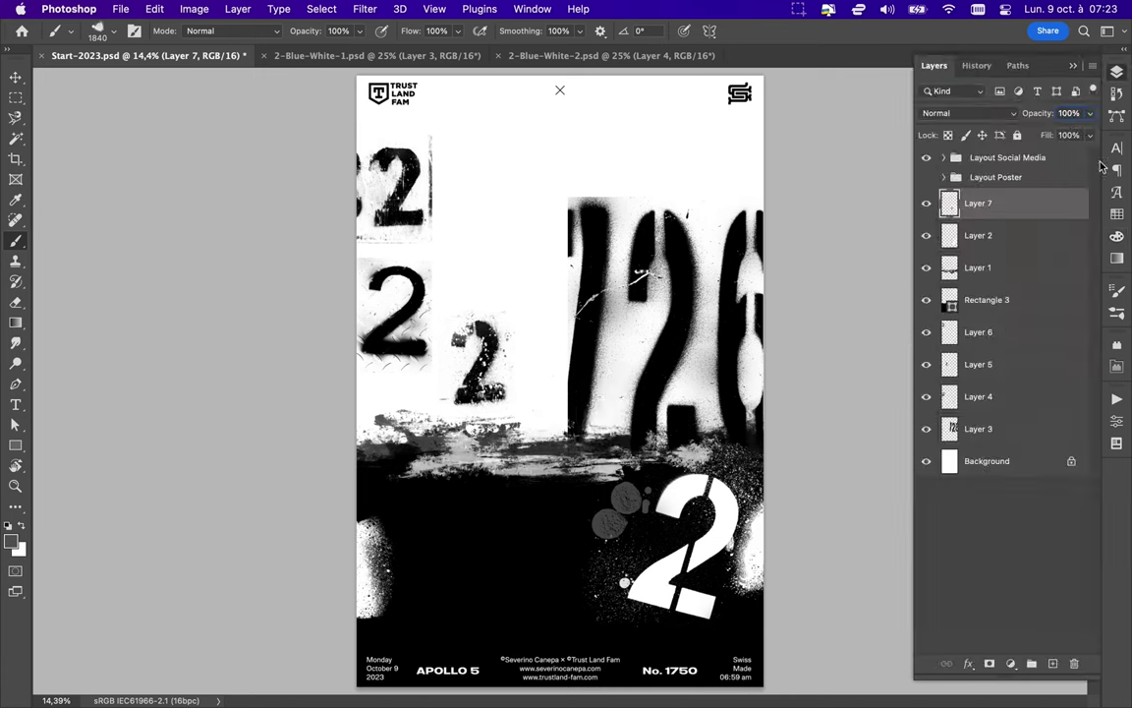
left_click(98, 31)
left_click(99, 412)
key("Return")
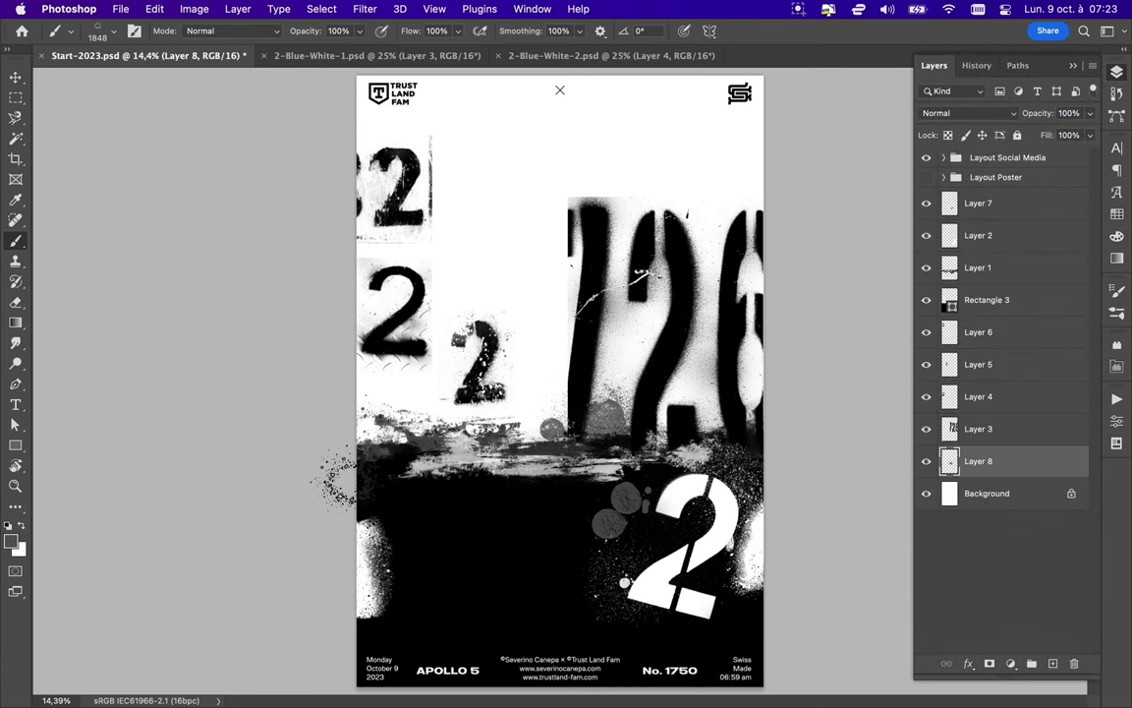
left_click(99, 31)
left_click(98, 334)
key("Return")
left_click(98, 31)
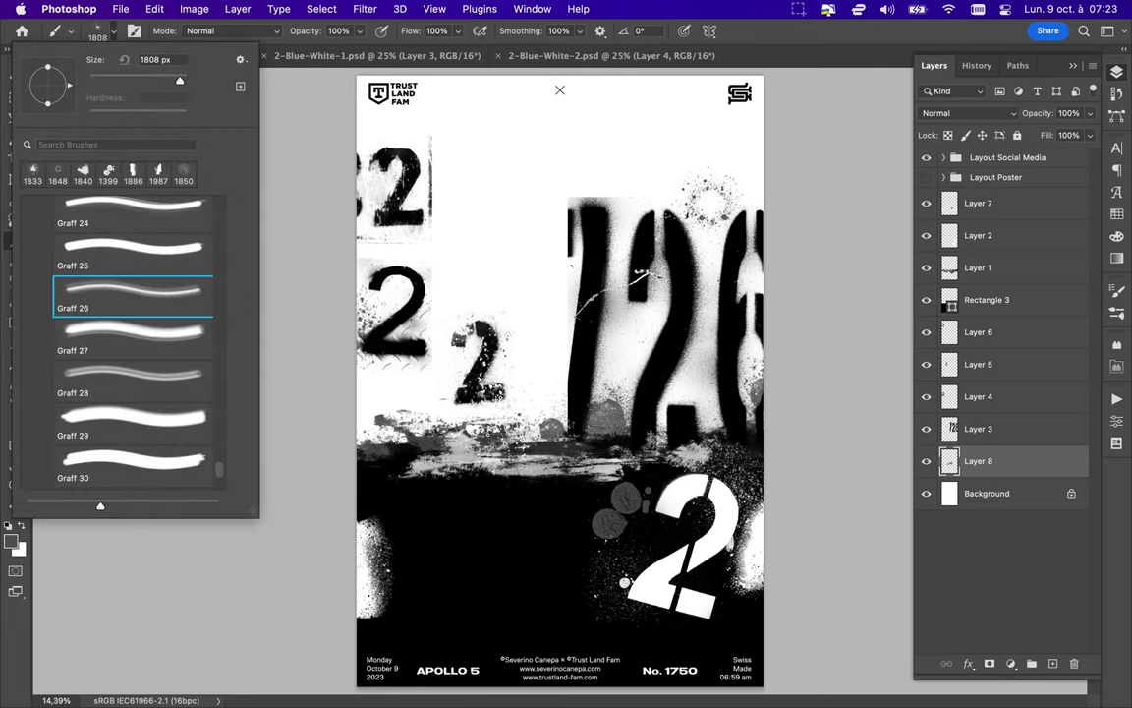
key("Return")
- On Layer 7, spray grey texture near the top and grey drips below the left-hand 2s
left_click(111, 30)
key("Return")
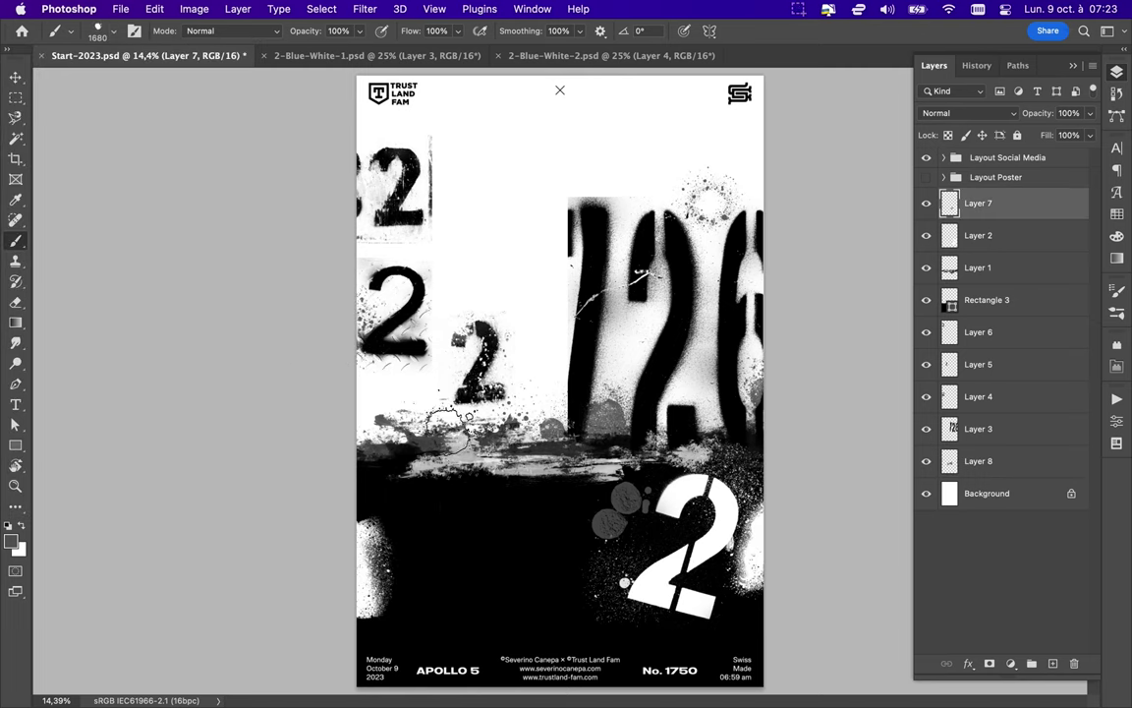
left_click(98, 30)
key("comma")
key("comma")
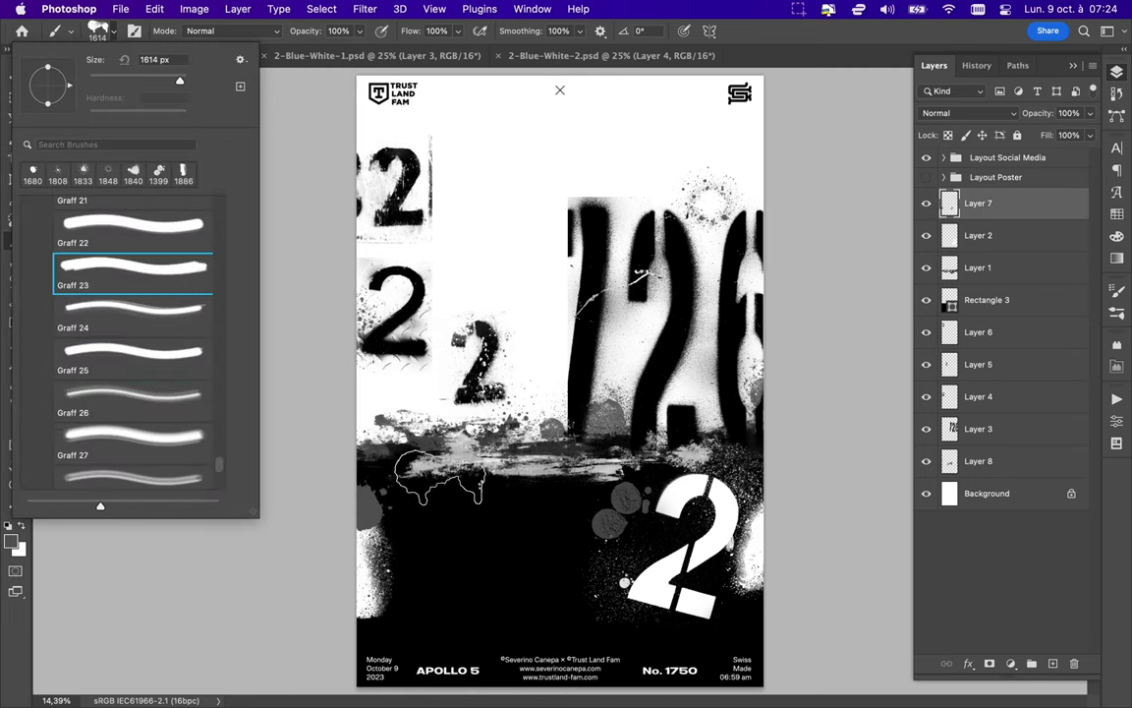
key("Return")
key("comma")
left_click(98, 31)
key("comma")
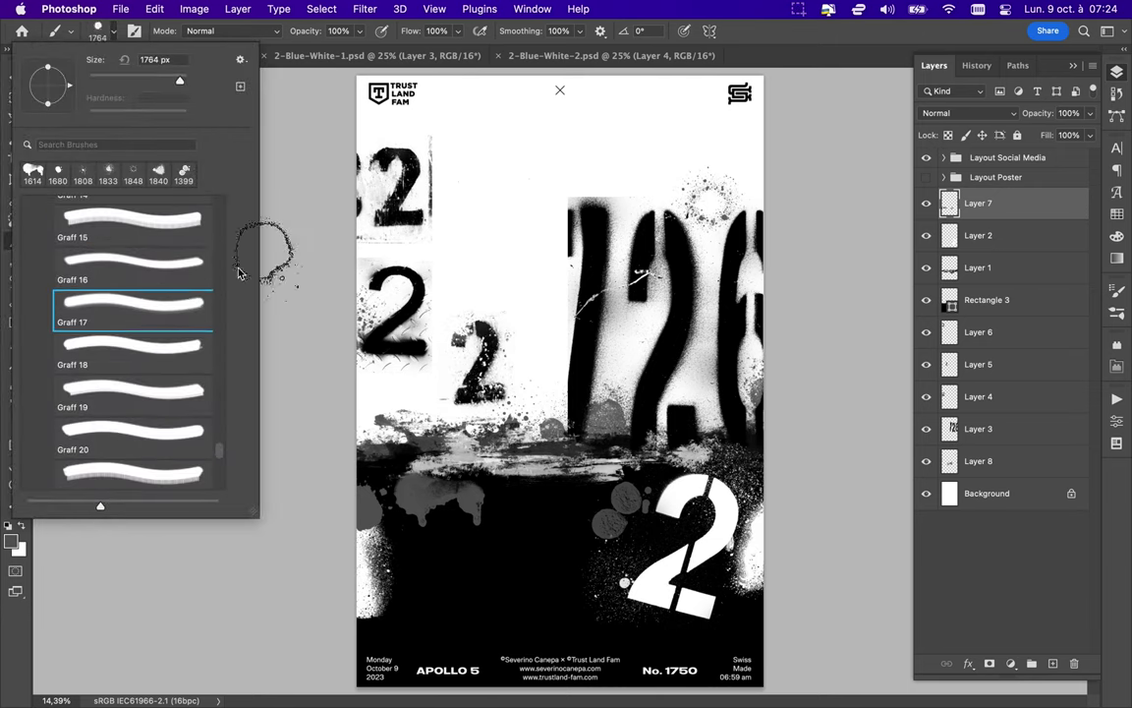
key("comma")
key("comma")
key("comma")
key("comma")
key("comma")
key("comma")
key("comma")
key("comma")
key("comma")
key("comma")
key("comma")
key("comma")
- Stamp large grey map-shaped textures at centre-right, top left and left-centre behind the artwork
scroll(108, 394, "down", 10)
scroll(31, 419, "up", 3)
left_click(113, 408)
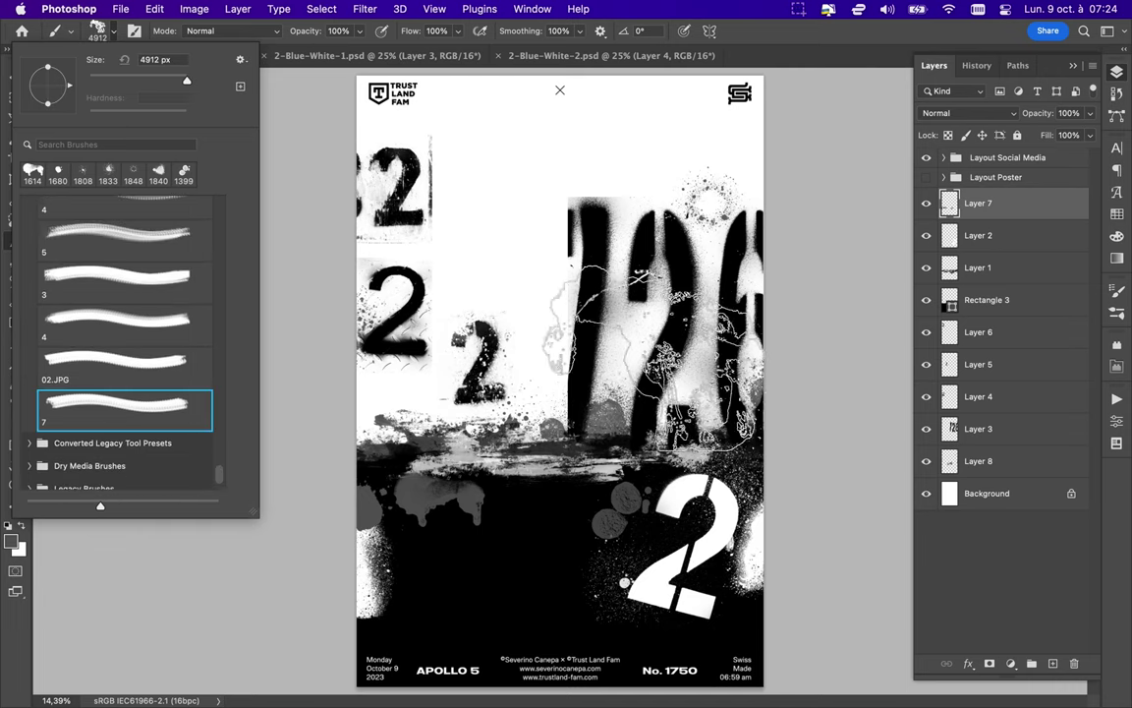
key("Return")
left_click(653, 344)
left_click(68, 31)
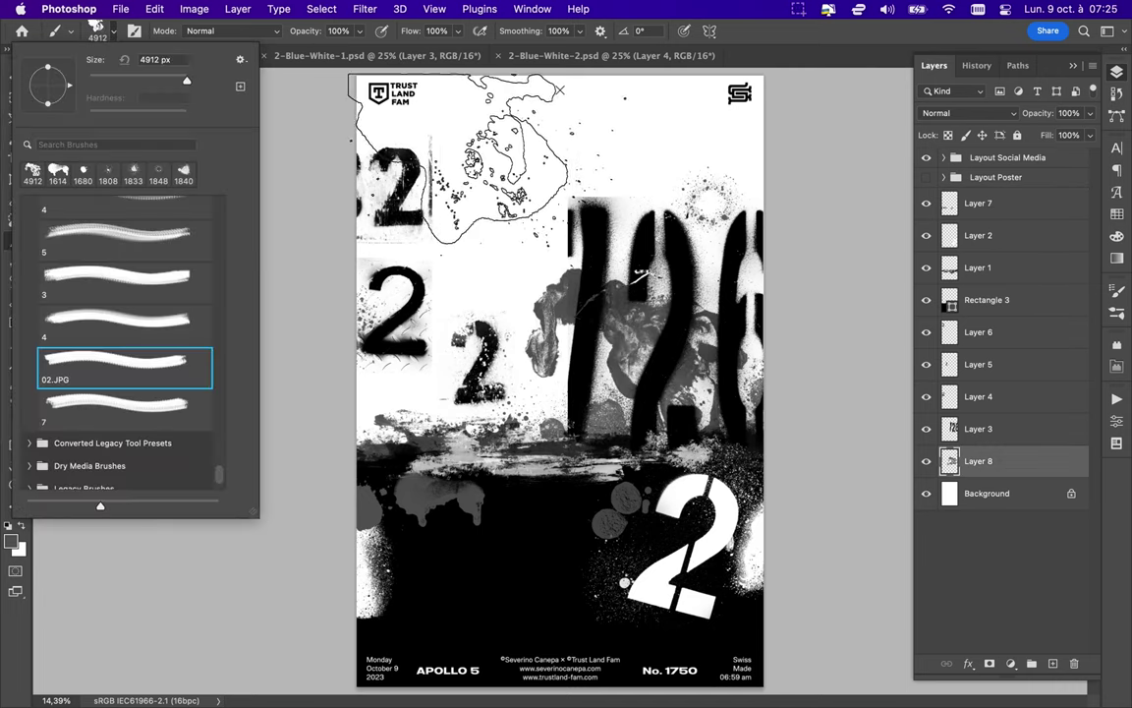
left_click(462, 162)
left_click(388, 408)
right_click(619, 224)
double_click(688, 512)
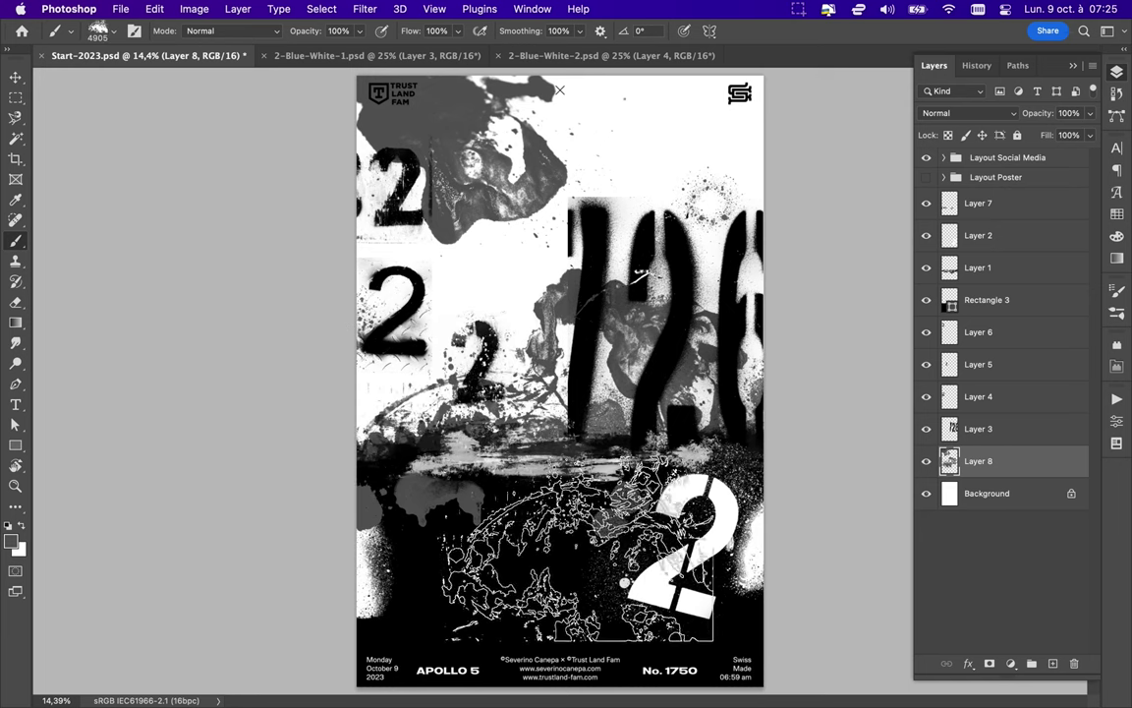
key("v")
key("F6")
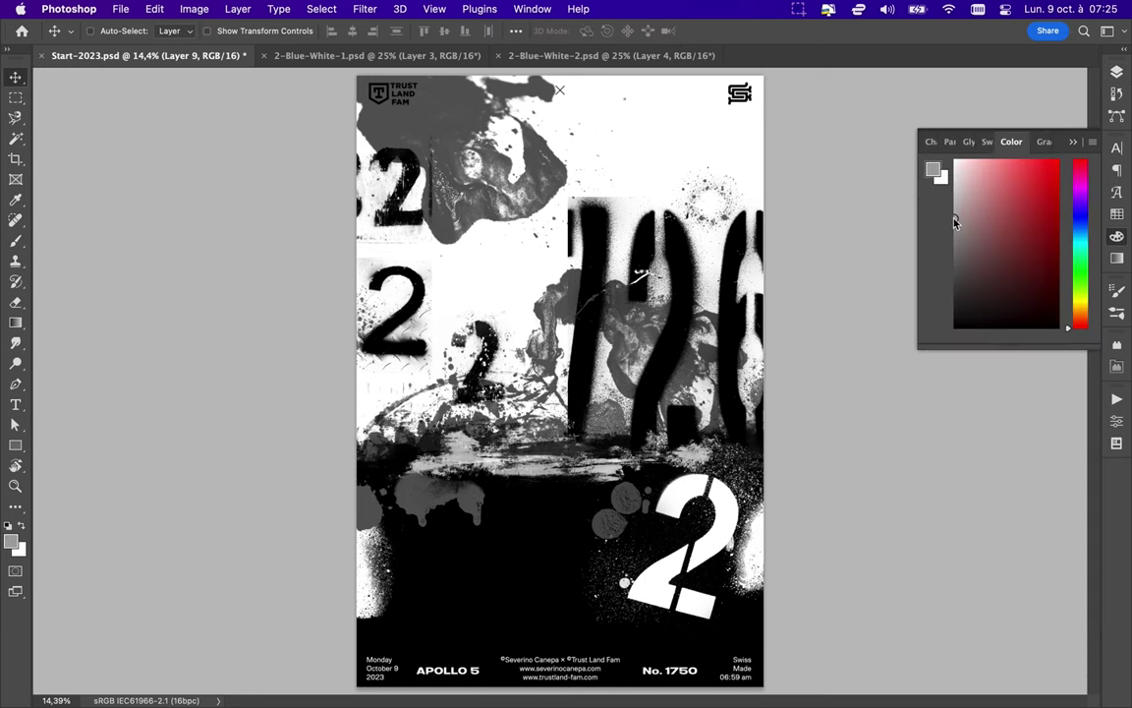
- Move a grey texture to the poster's top right and stamp more grey texture there
left_click_drag(510, 333, 758, 374)
key("b")
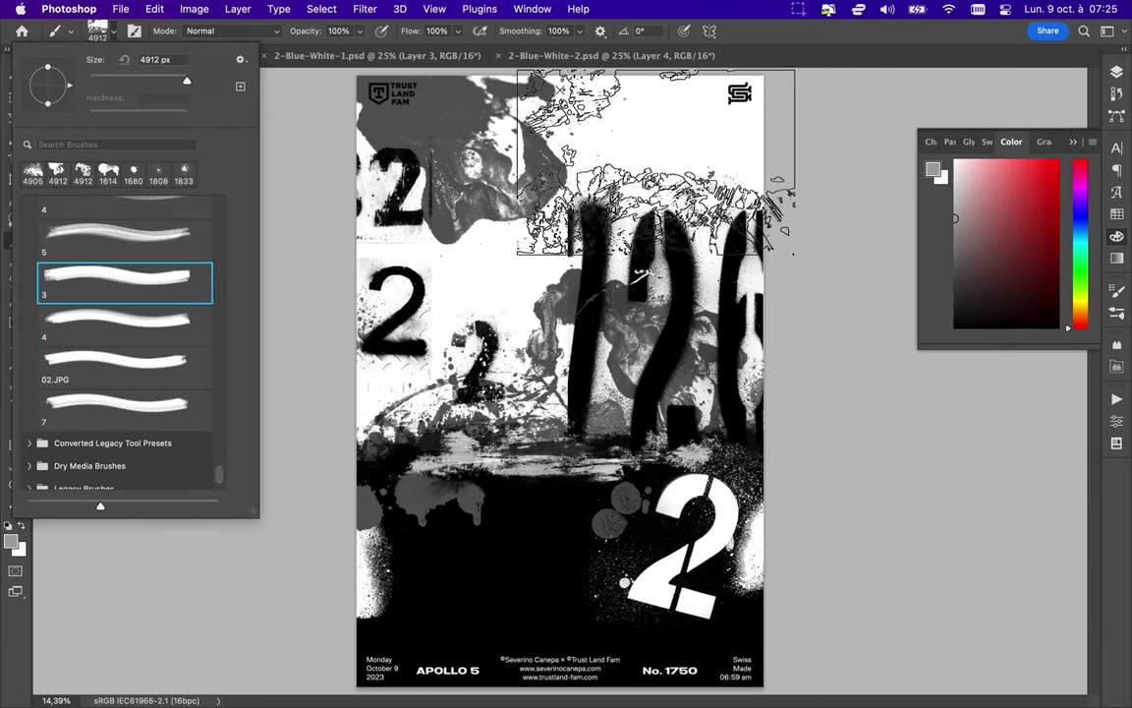
left_click(98, 30)
left_click(98, 30)
left_click(121, 9)
left_click(105, 56)
- Splatter white paint at the poster's lower left on Layer 7
left_click(98, 30)
left_click(128, 297)
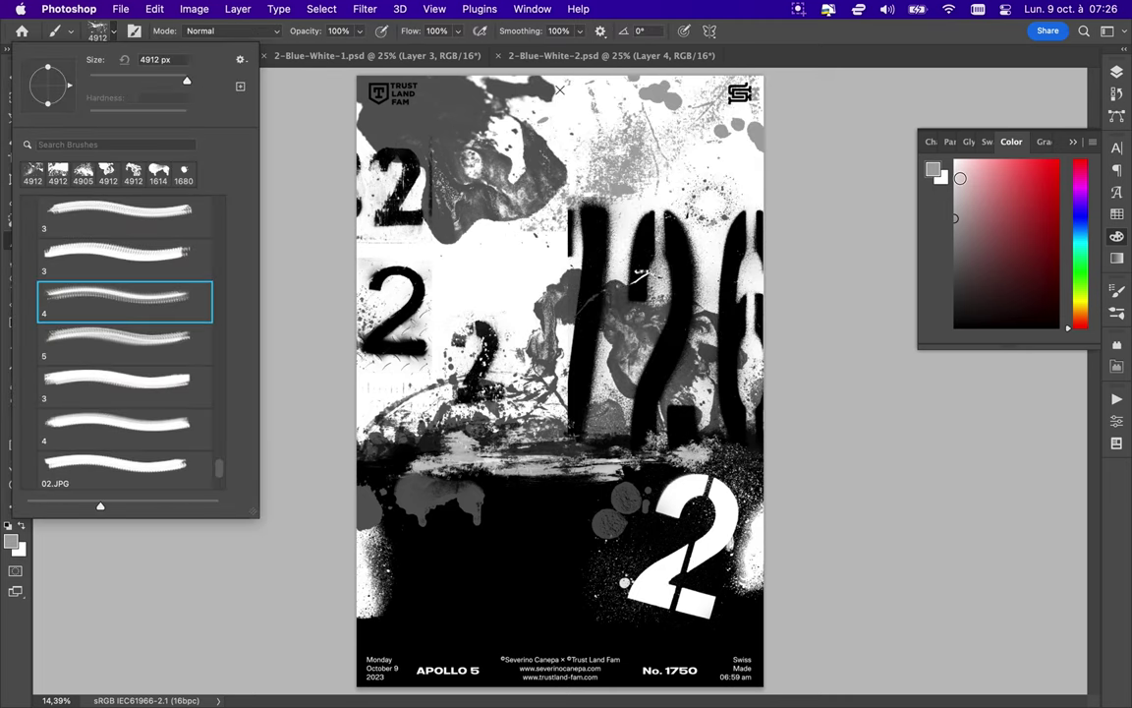
key("F7")
left_click(1021, 203)
left_click(467, 604)
- Pick the neon green swatch and splatter green across the poster's top right
key("F7")
left_click(1012, 142)
left_click(1079, 266)
left_click(98, 31)
left_click(118, 211)
left_click(688, 128)
left_click(1116, 216)
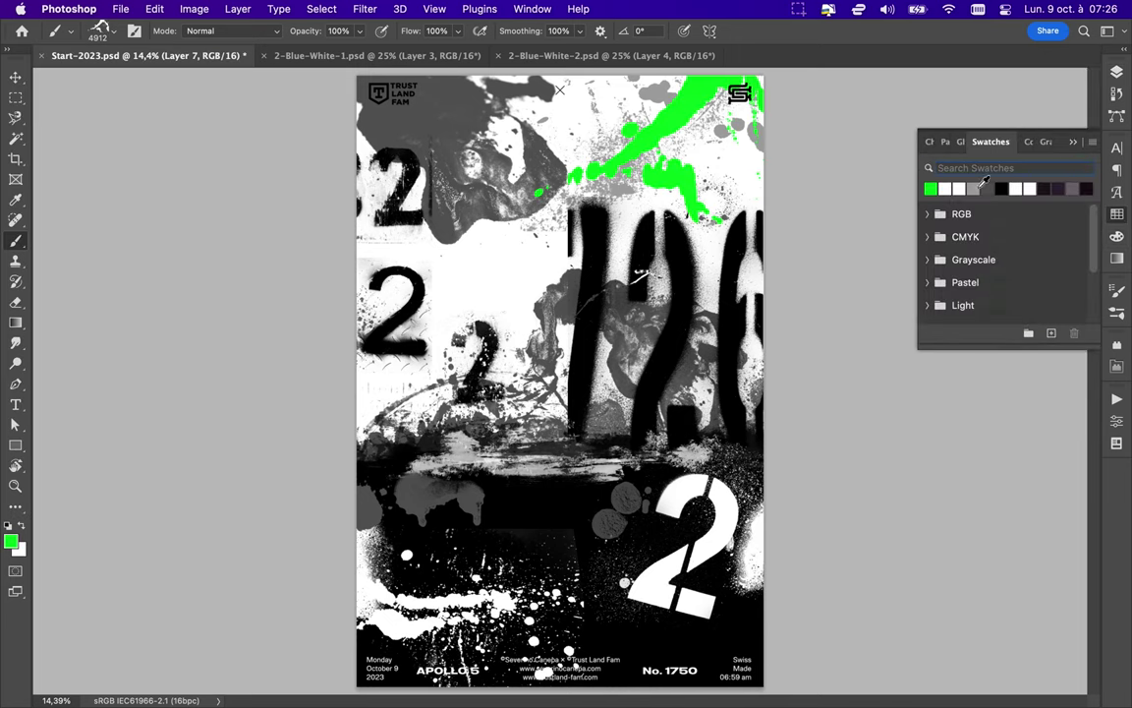
left_click(98, 31)
left_click(126, 359)
key("v")
key("F7")
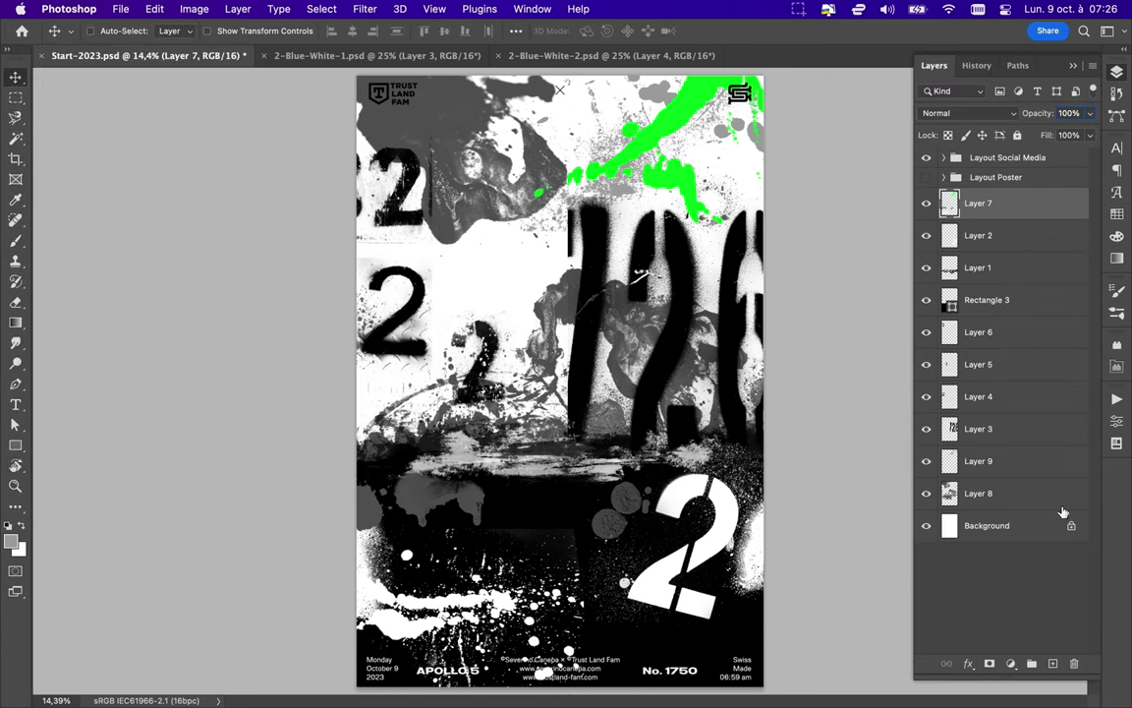
- Spatter grey paint around the left-hand 2s with a large splatter brush
left_click(115, 36)
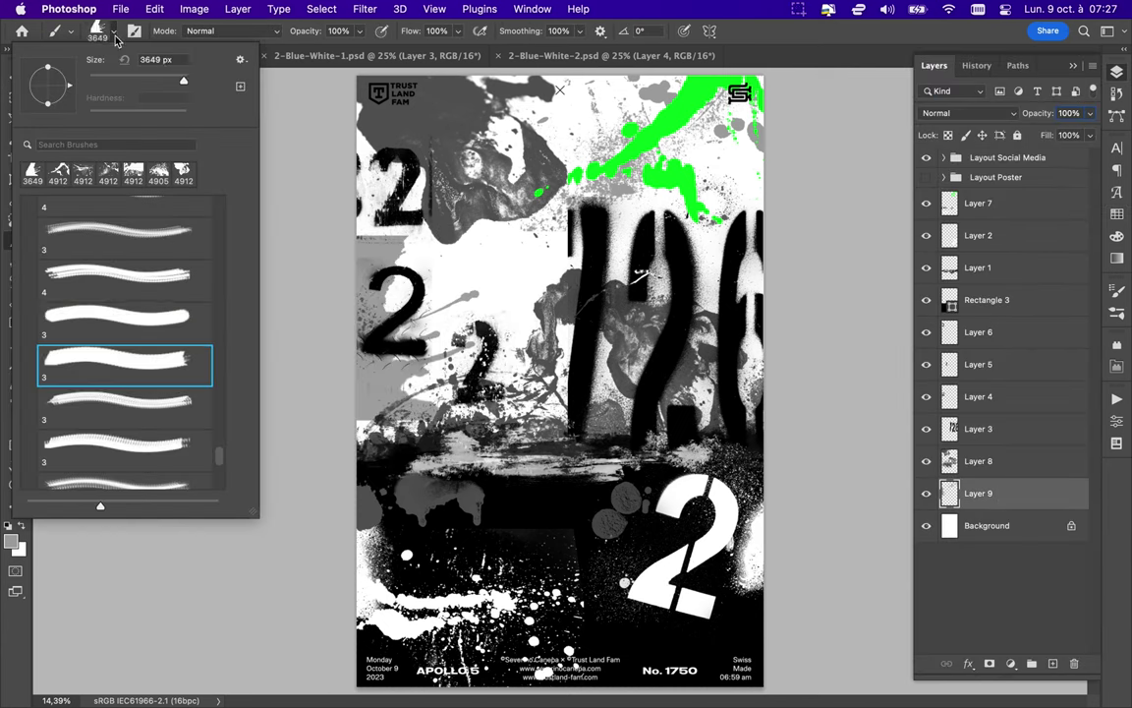
left_click(115, 35)
left_click(116, 36)
double_click(60, 173)
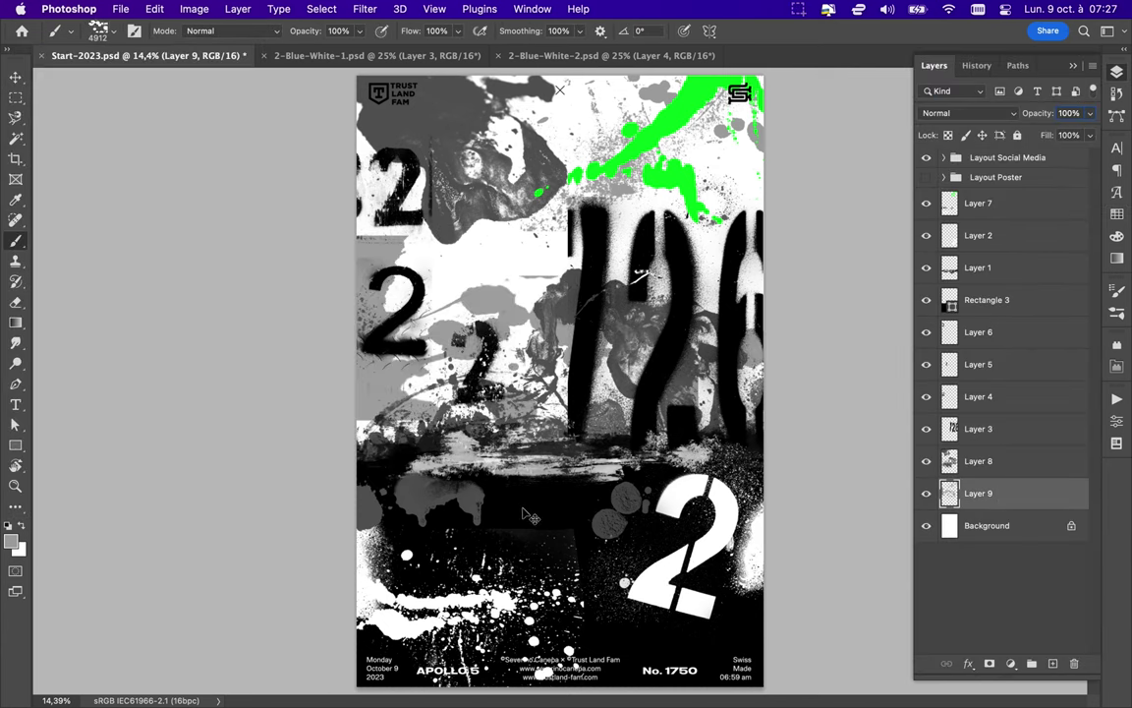
left_click(115, 35)
left_click(118, 232)
left_click(115, 36)
- Browse the spray paint and paint-stroke brush sets, picking a sampled paint stroke brush
left_click(115, 35)
scroll(145, 308, "up", 5)
scroll(144, 309, "up", 5)
left_click(115, 306)
left_click(31, 274)
scroll(45, 262, "up", 5)
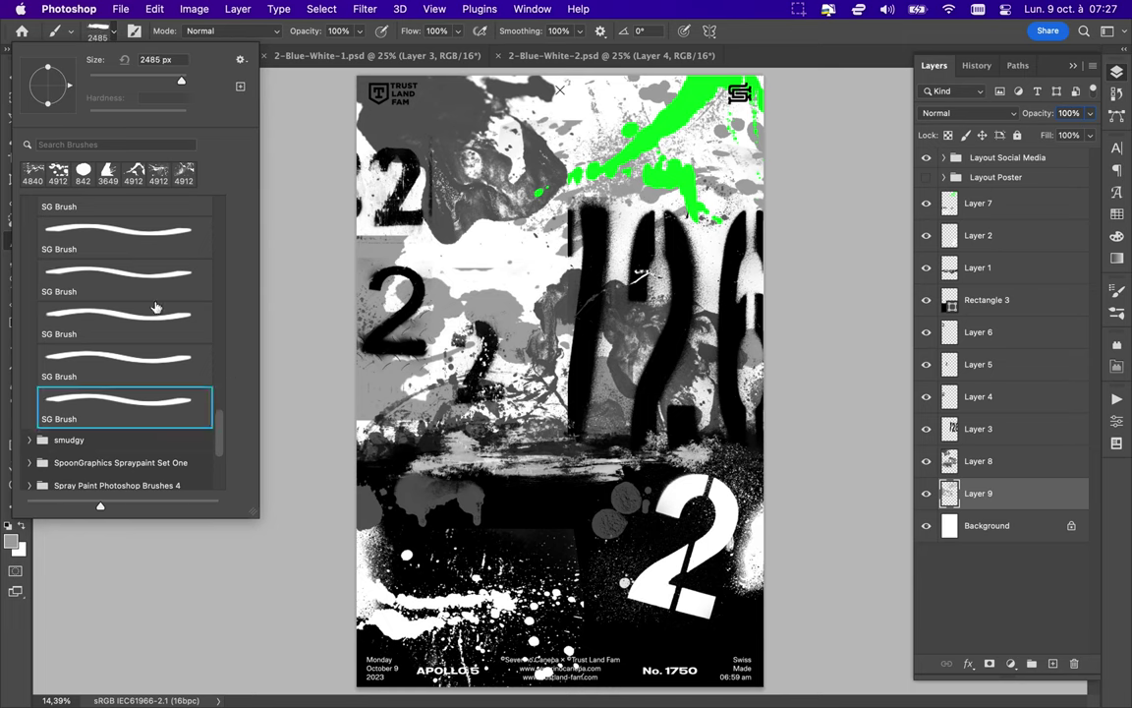
scroll(44, 262, "up", 5)
left_click(31, 272)
left_click(145, 401)
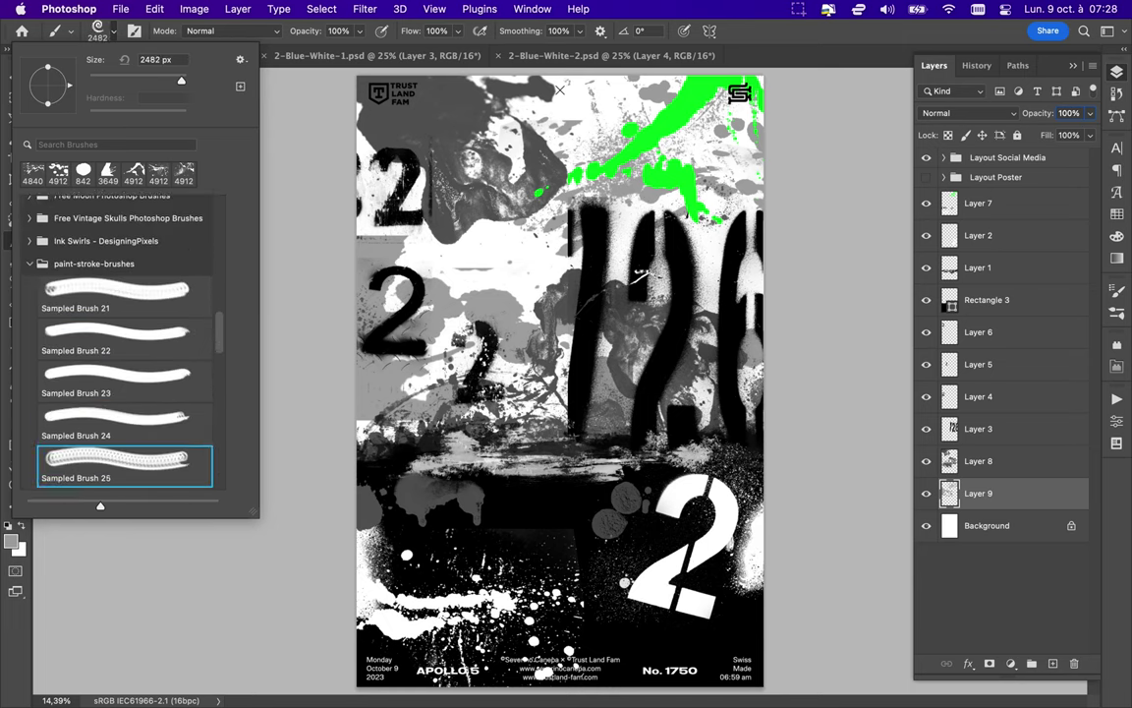
- Open the Free Vintage Skulls set and select a skull brush
scroll(144, 401, "down", 3)
scroll(132, 248, "down", 2)
scroll(132, 248, "up", 2)
left_click(31, 260)
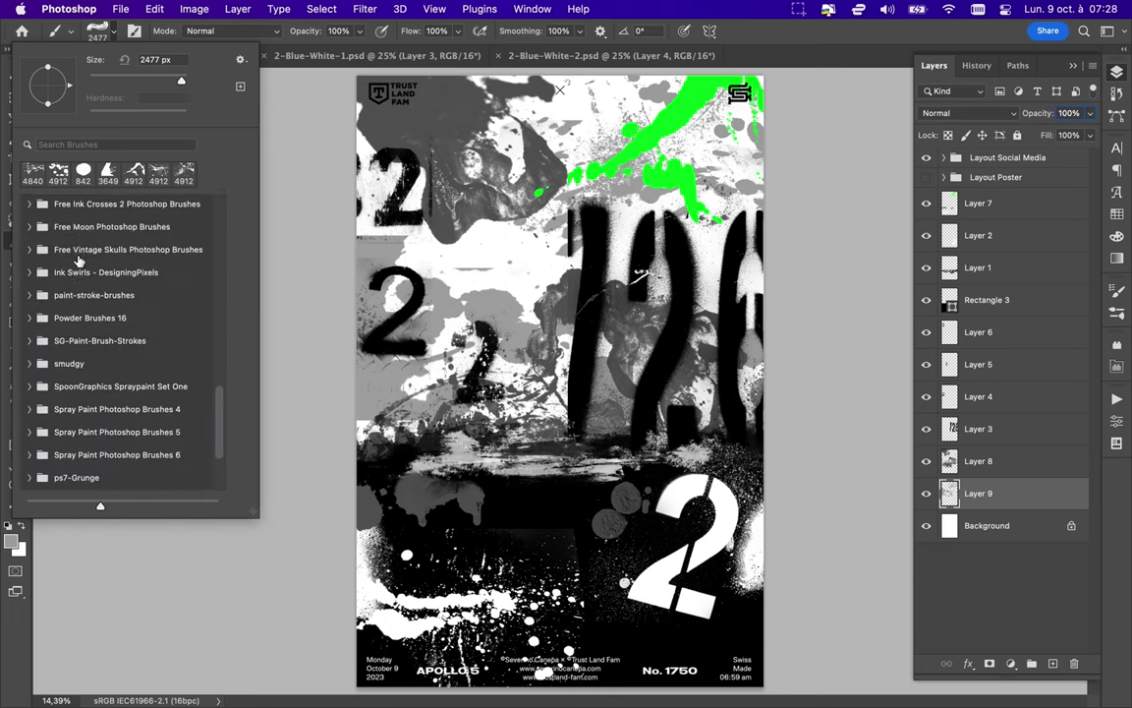
scroll(98, 295, "up", 1)
left_click(30, 240)
left_click(108, 270)
left_click(472, 442)
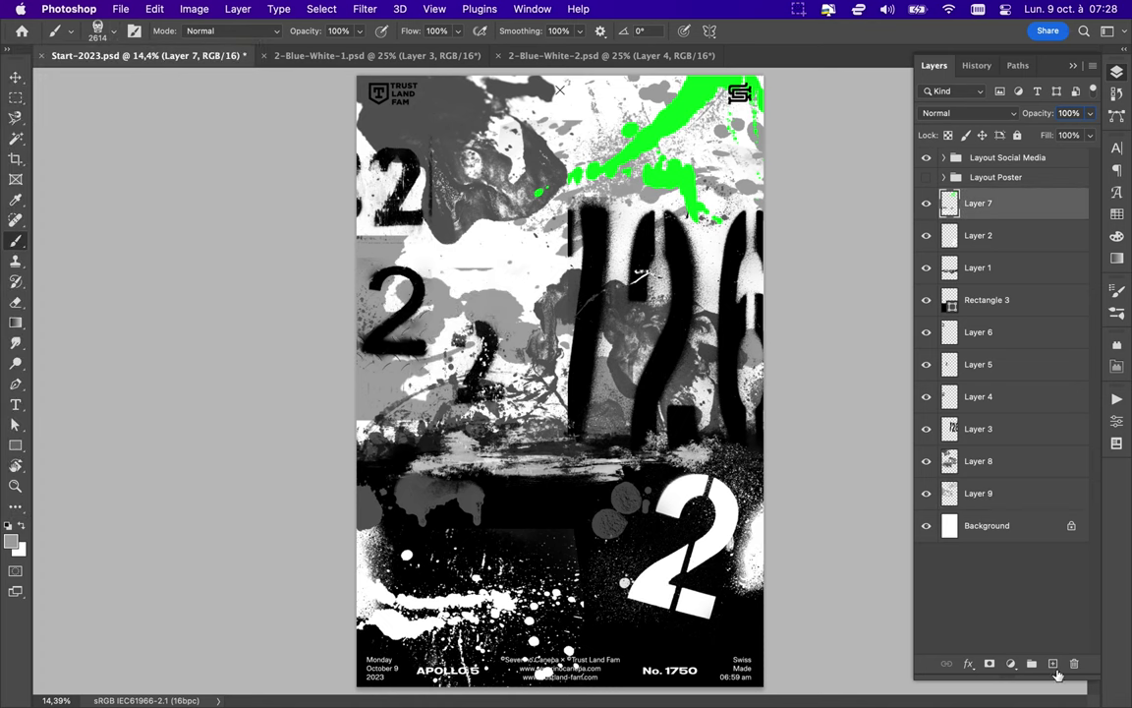
- Stamp a grey vintage skull on a new layer above Layer 7
left_click(1052, 663)
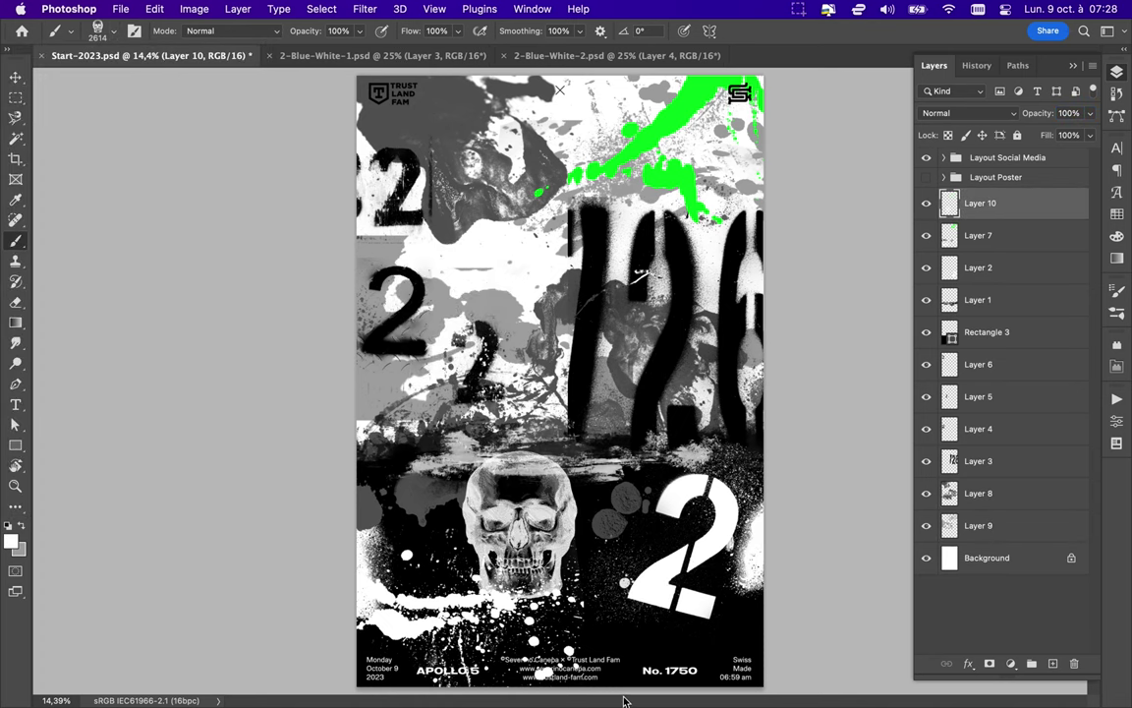
left_click(526, 334)
key("v")
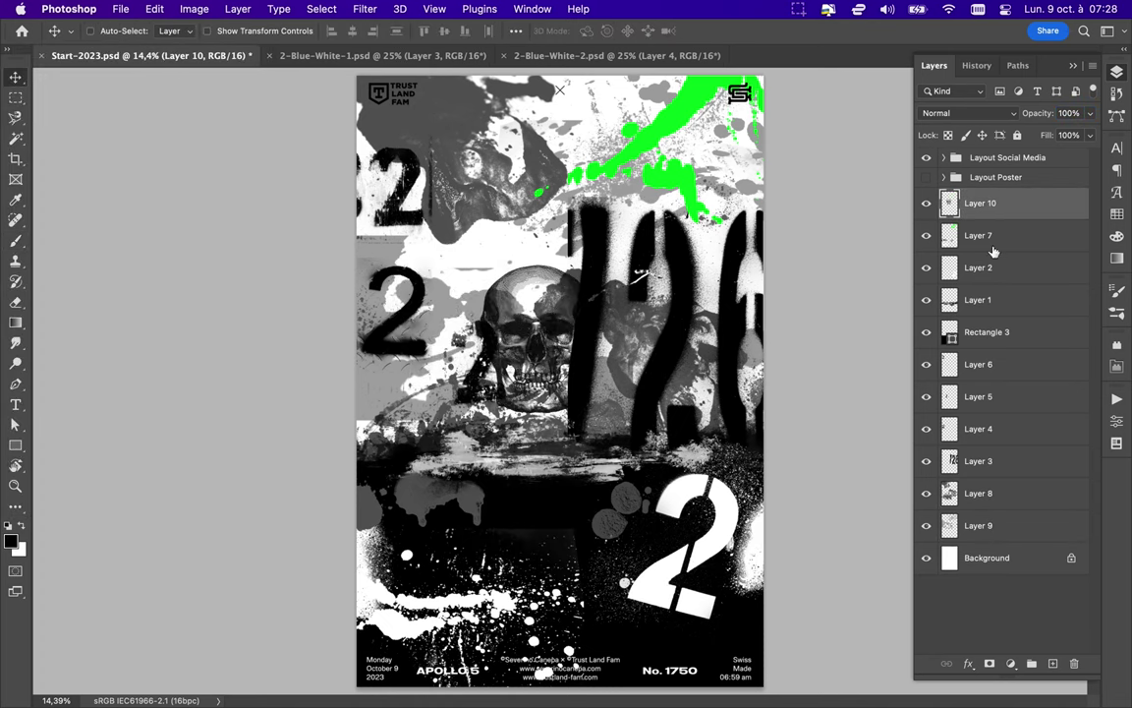
- Select Cross shape 16 from Ink Crosses 2 and set the colour to neon green
right_click(15, 44)
left_click(31, 267)
left_click(33, 251)
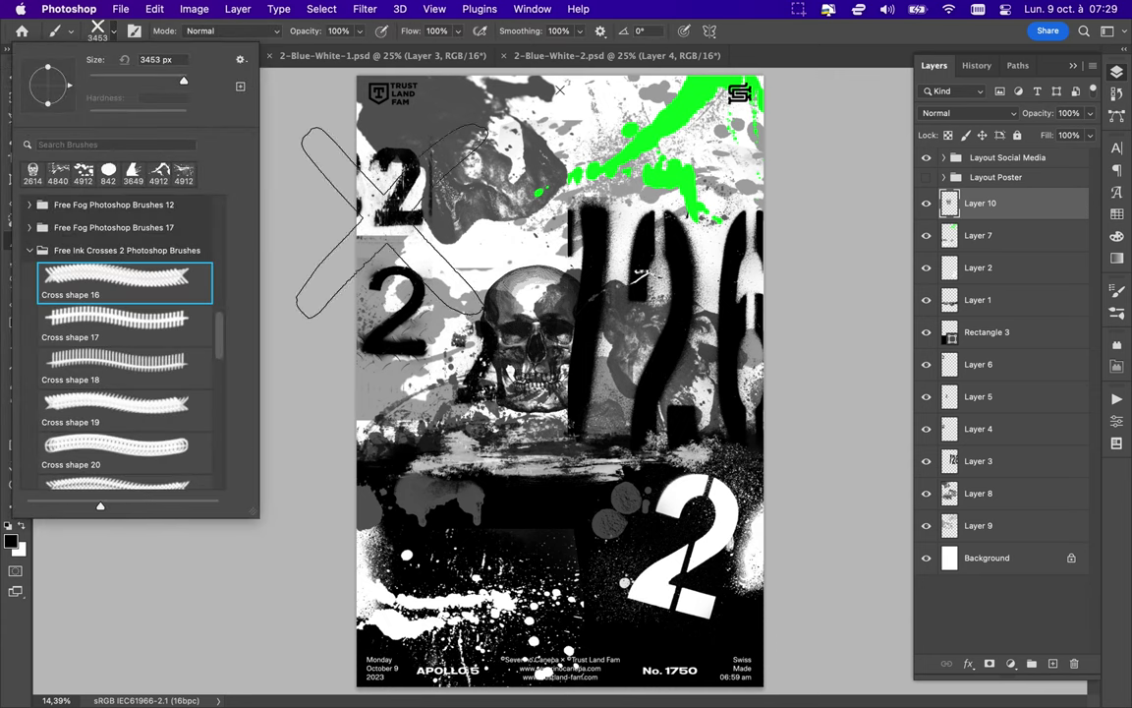
key("Return")
left_click(1117, 213)
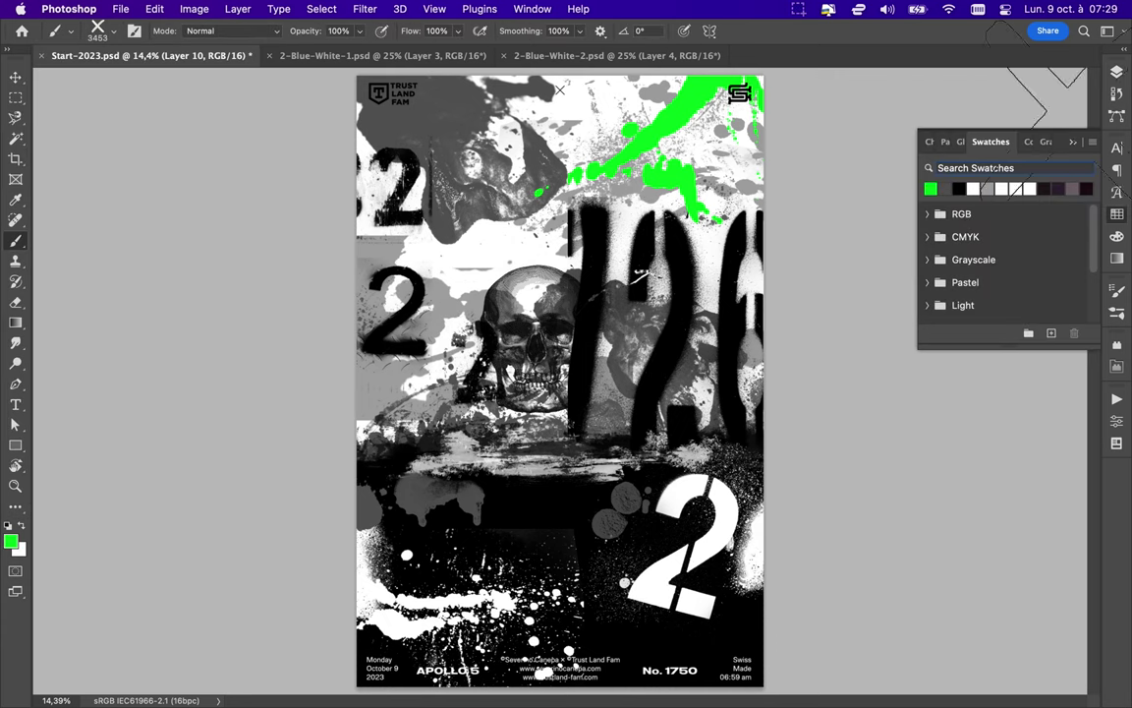
left_click(1117, 70)
- Stamp a green X on a new layer and slide it to the lower left
key("ctrl+shift+alt+n")
left_click(480, 457)
key("v")
left_click_drag(482, 462, 440, 473)
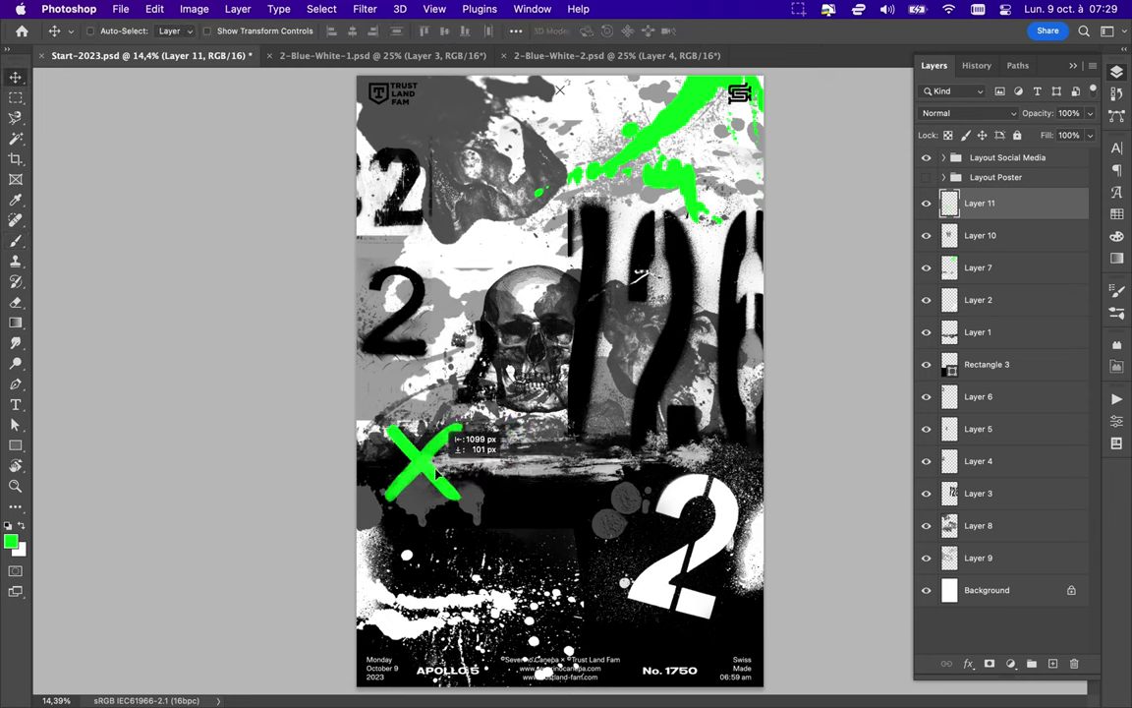
key("b")
left_click(103, 30)
scroll(109, 294, "up", 2)
scroll(108, 295, "up", 2)
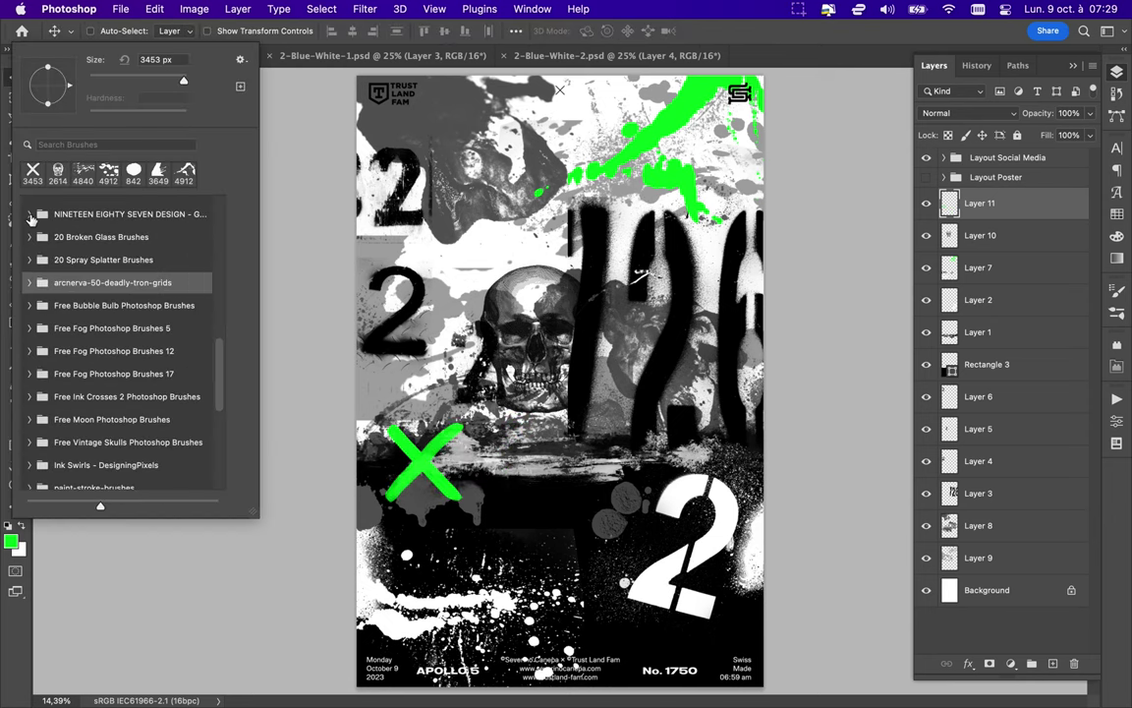
- Pick a Spray Splatter brush and spray green drips near the top-left logo
left_click(30, 259)
left_click(118, 290)
key("Return")
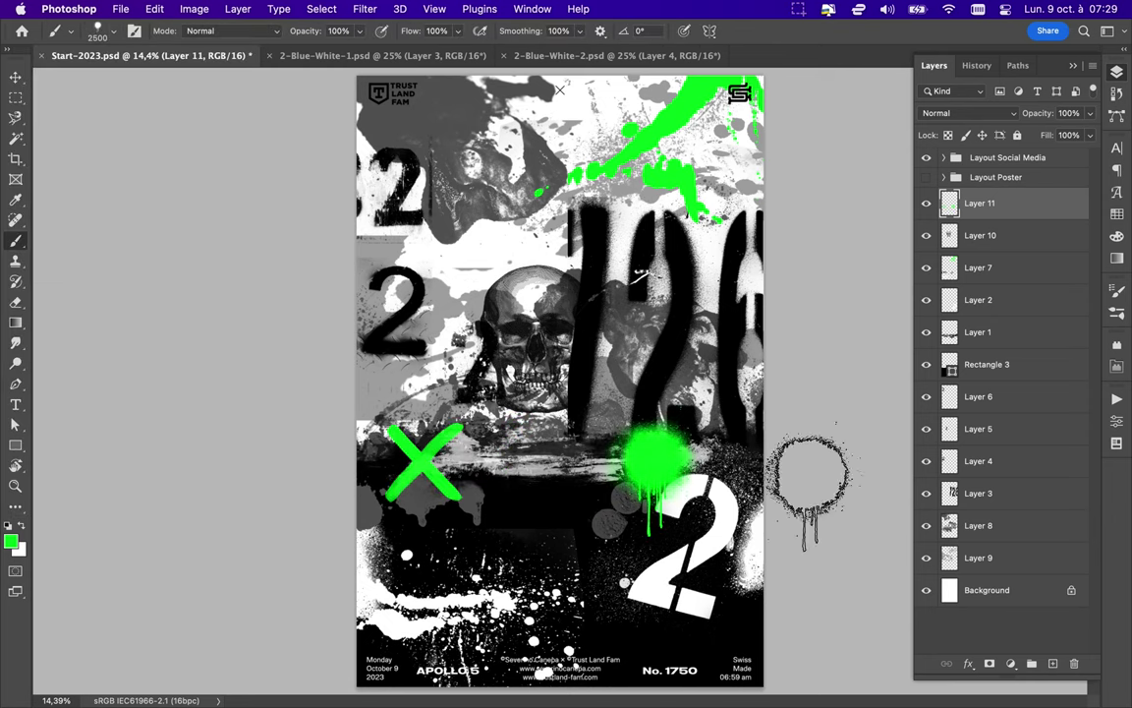
key("period")
left_click(94, 420)
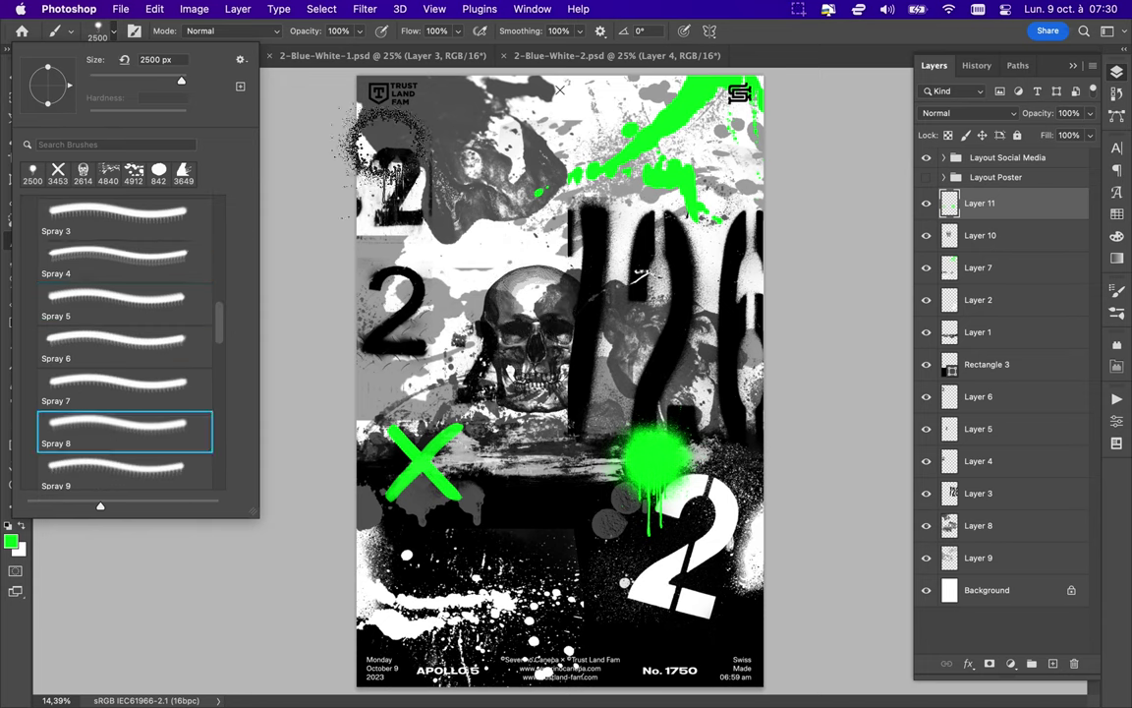
key("Return")
left_click(384, 111)
- Choose a brush from the Visual Fear Cracked brush set
left_click(99, 30)
scroll(141, 365, "down", 10)
scroll(141, 364, "down", 5)
scroll(140, 365, "down", 3)
scroll(64, 300, "down", 5)
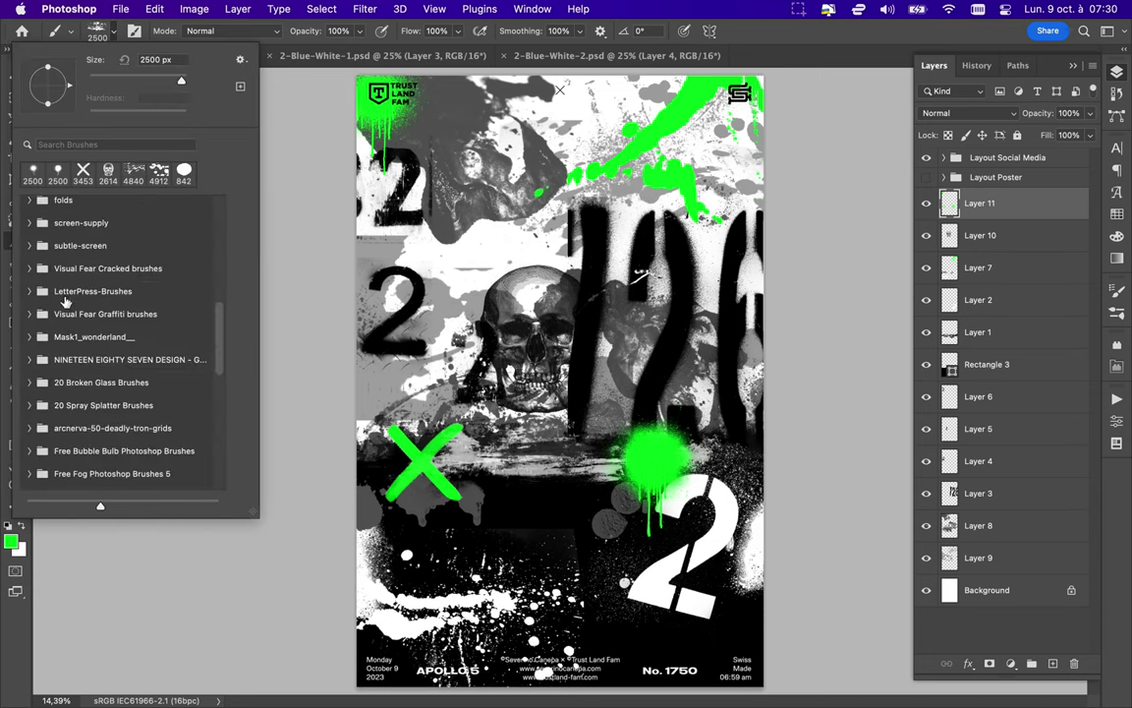
left_click(30, 269)
double_click(88, 291)
left_click(99, 30)
scroll(98, 344, "down", 3)
double_click(89, 462)
- Try the Halftone Supply 1 brush, then select the WG Dust Particles brush
left_click(98, 31)
left_click(69, 257)
left_click(108, 295)
key("Return")
left_click(99, 31)
left_click(30, 265)
scroll(80, 295, "up", 10)
left_click(31, 228)
double_click(98, 270)
- Paint faint green dust specks over the skull with dust particle brushes on Layer 11
left_click(98, 31)
left_click(99, 30)
left_click(98, 31)
double_click(129, 381)
left_click(99, 31)
double_click(117, 346)
left_click(99, 30)
double_click(118, 352)
left_click(98, 30)
- Stamp a merged copy of the painted artwork layers as Layer 11 copy
key("v")
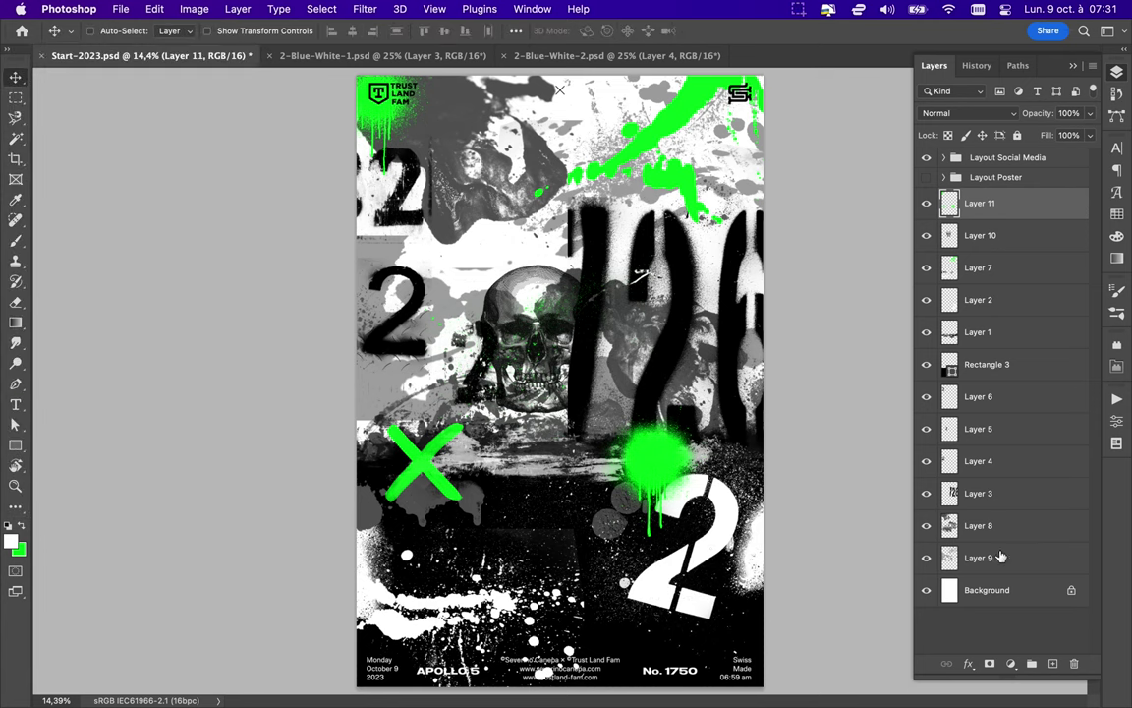
left_click(1000, 557, "shift")
key("ctrl+j")
key("ctrl+e")
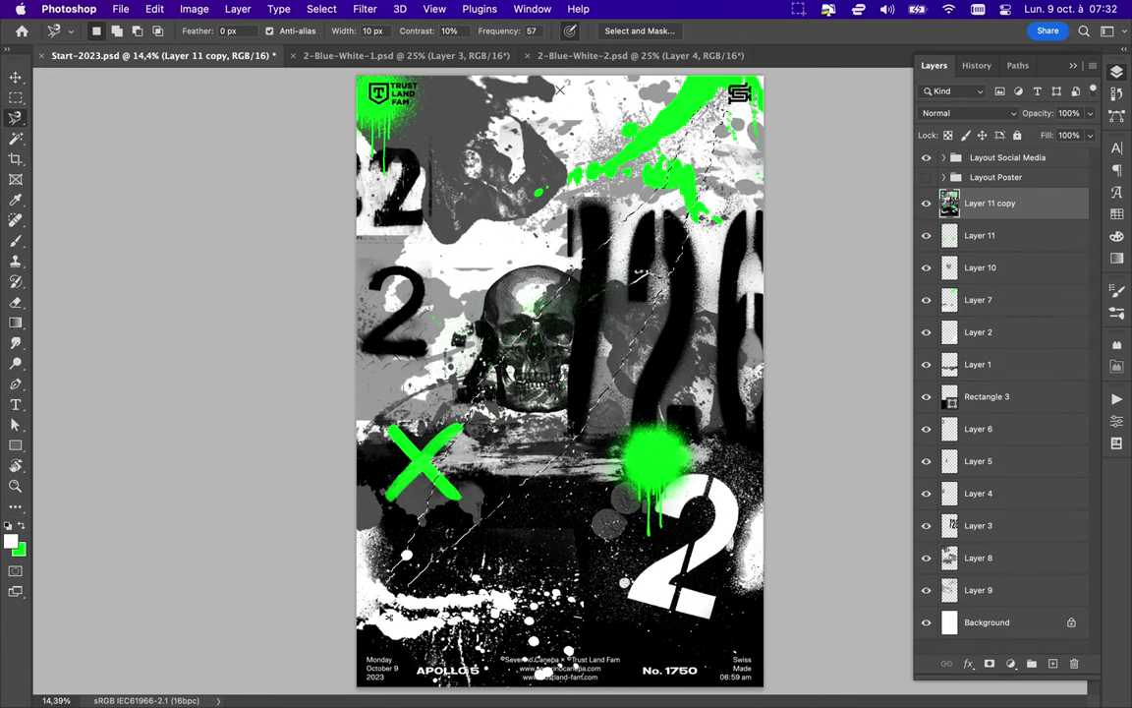
- Lift a lassoed strip onto new Layer 12 and shift it down and right
left_click(385, 613)
key("ctrl+j")
key("v")
left_click_drag(497, 371, 515, 462)
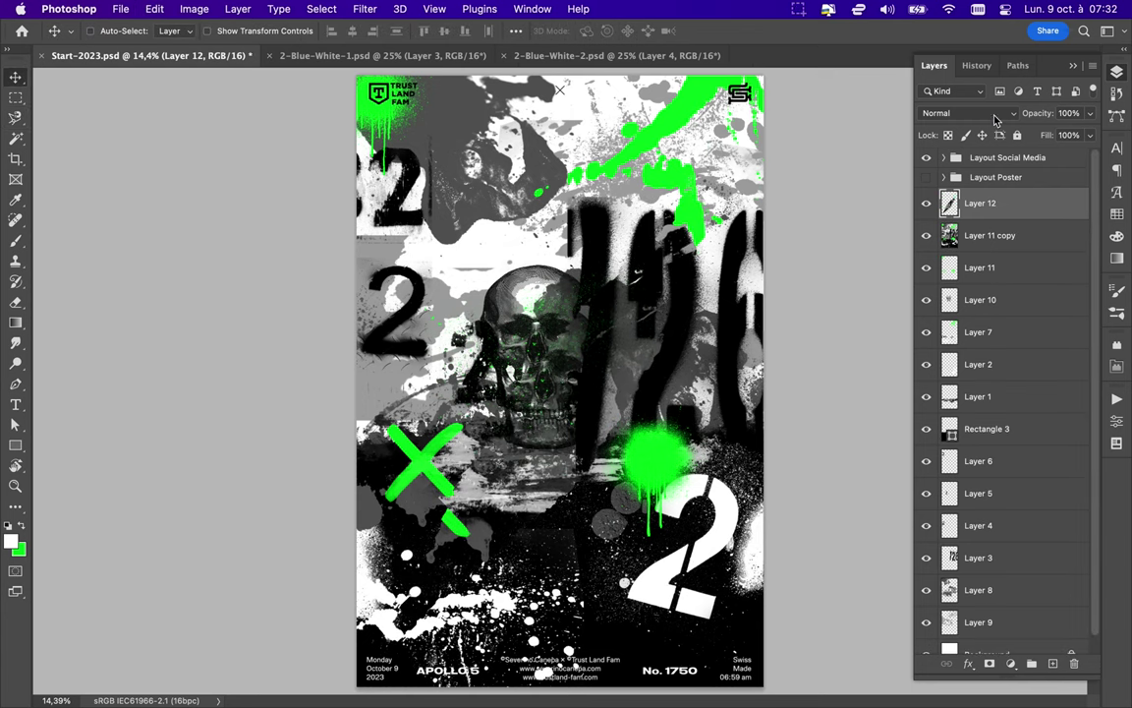
left_click(1002, 114)
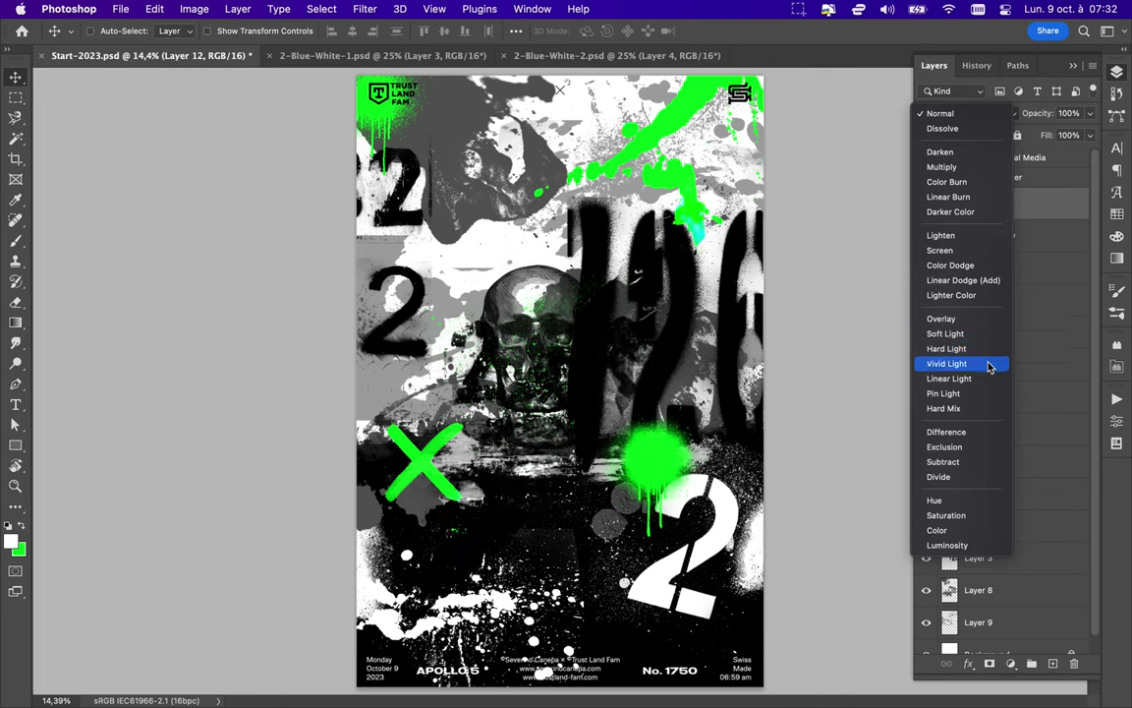
- Set Layer 12's blend mode to Exclusion after trying Subtract
left_click(983, 461)
left_click(980, 116)
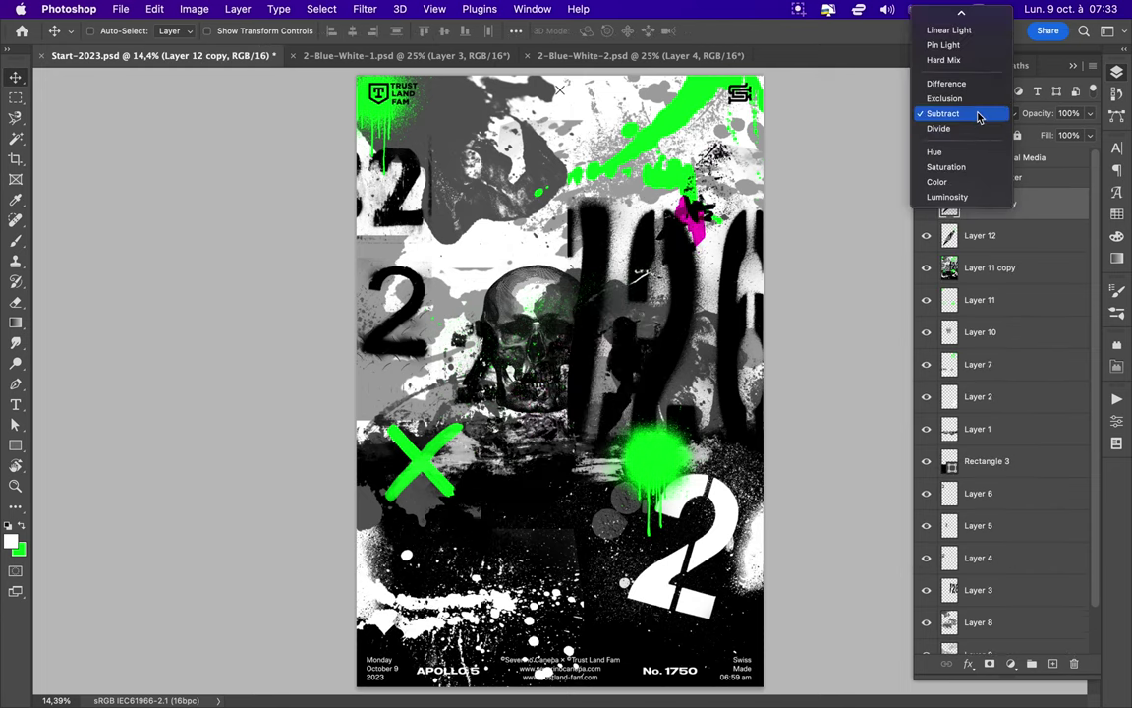
left_click(968, 98)
- Duplicate the strip with an offset and move Layer 12 copy down above Layer 2
left_click_drag(524, 352, 551, 389)
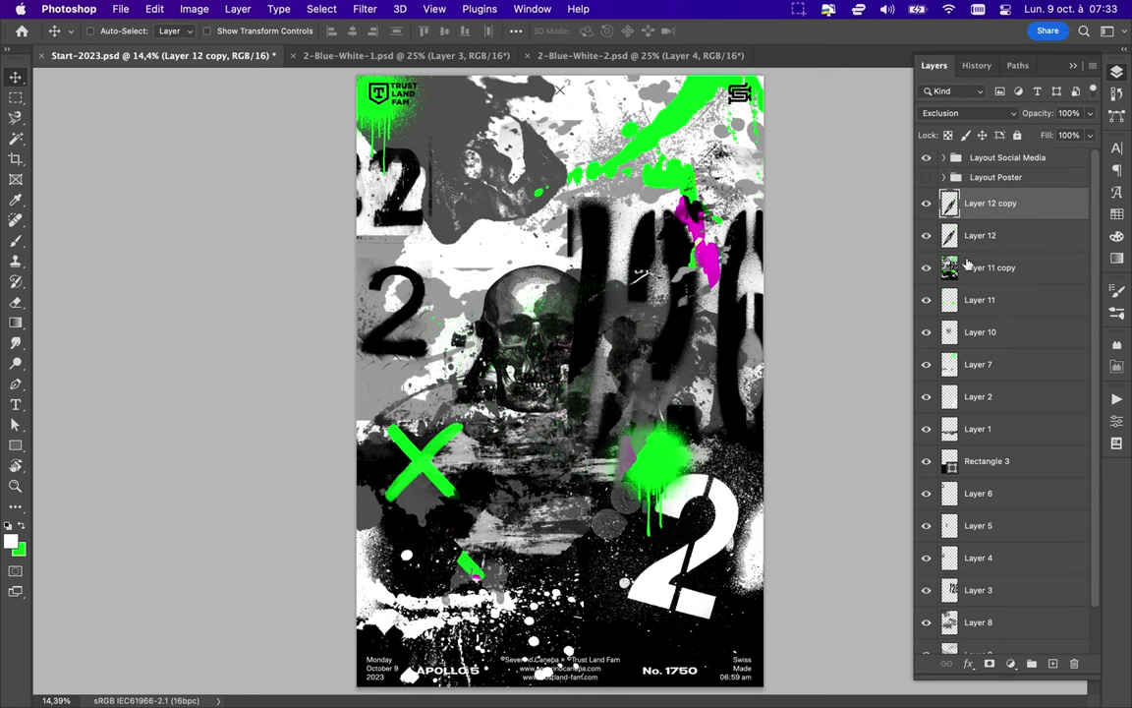
left_click_drag(948, 286, 994, 406)
left_click(946, 113)
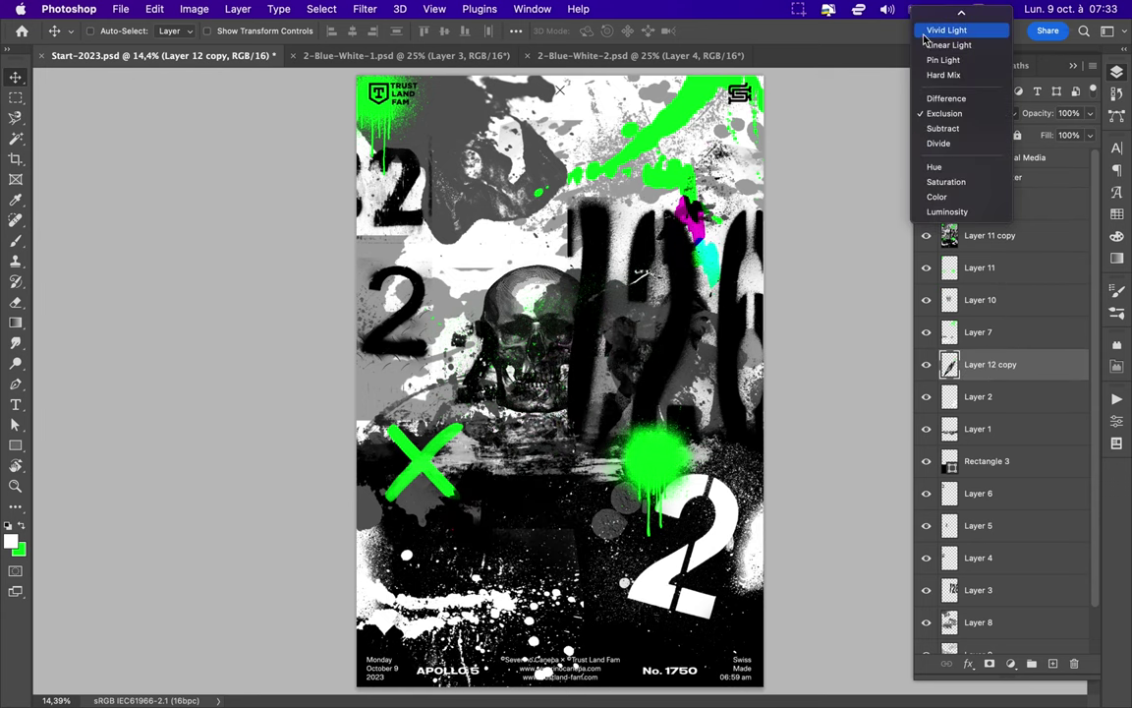
scroll(934, 118, "up", 5)
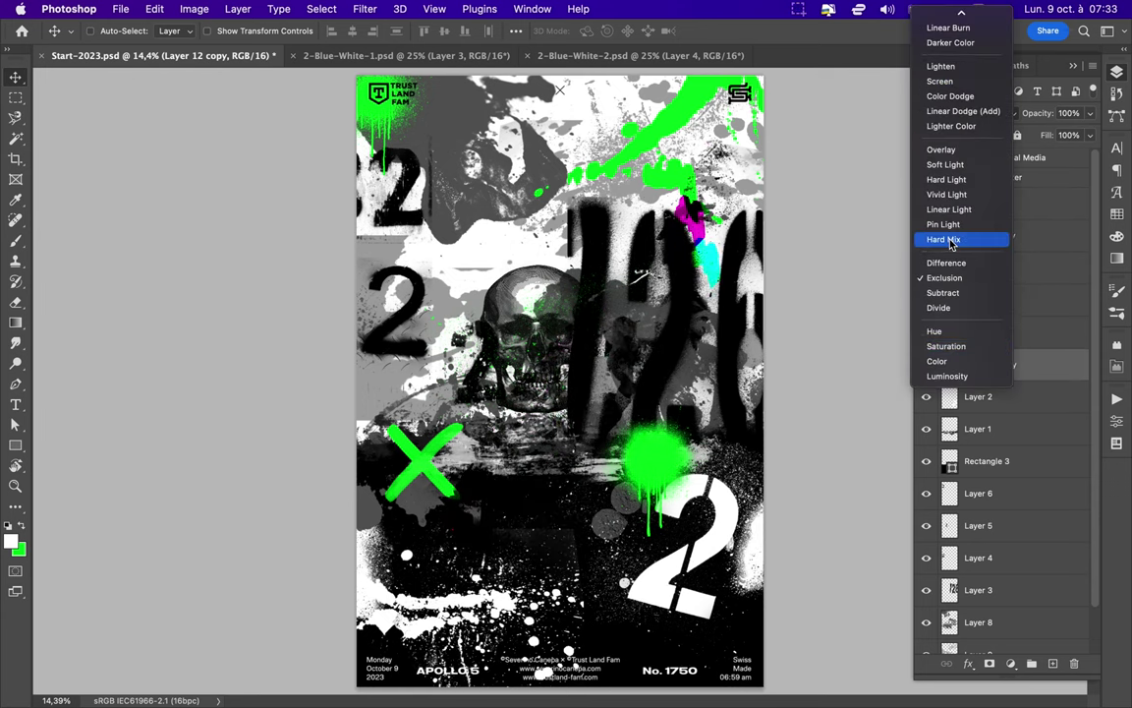
scroll(947, 44, "up", 3)
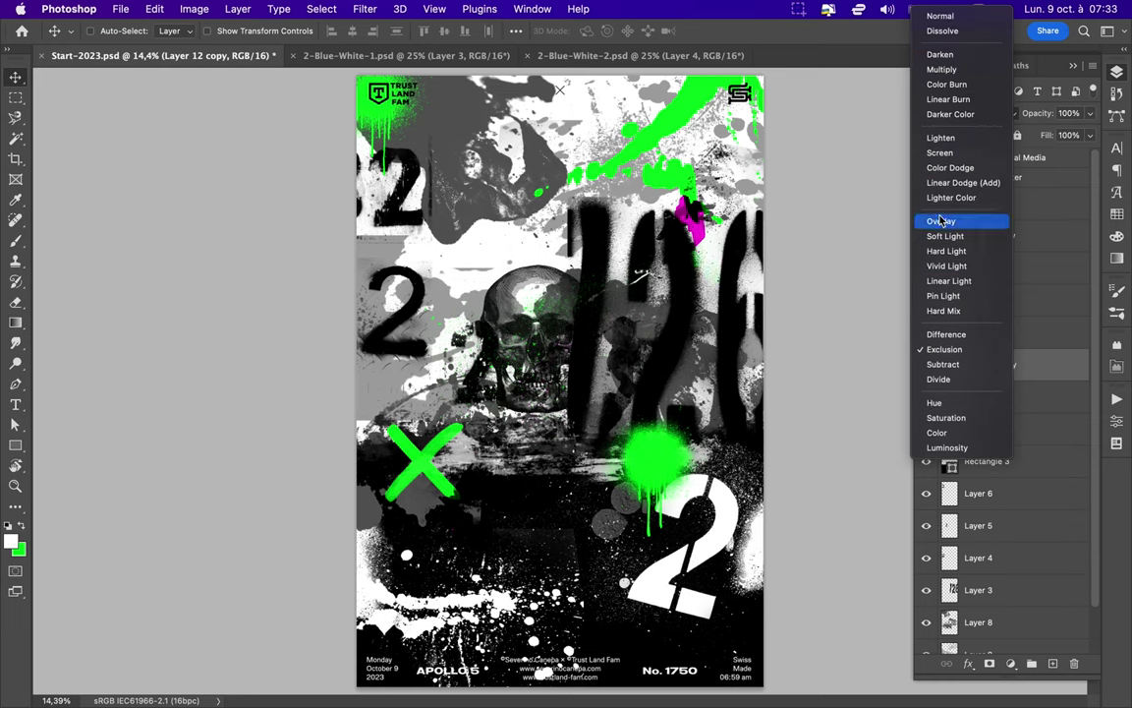
left_click(833, 198)
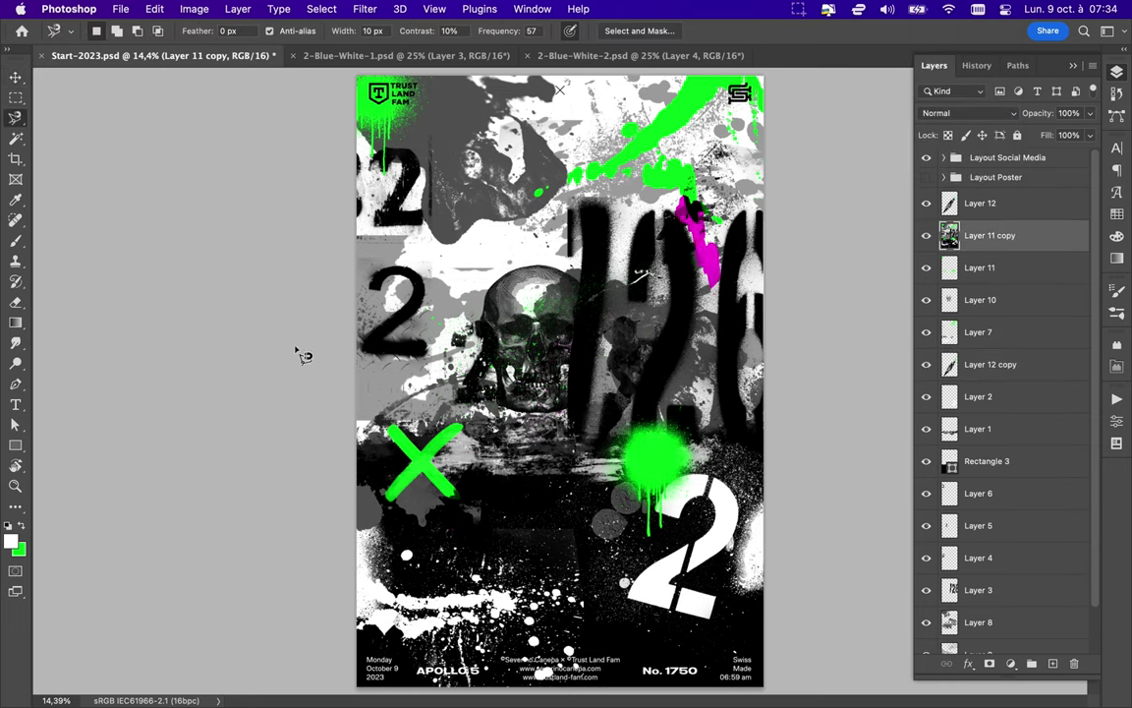
- Copy the lassoed area to Layer 13 and place it just under Layer 10
key("ctrl+j")
key("v")
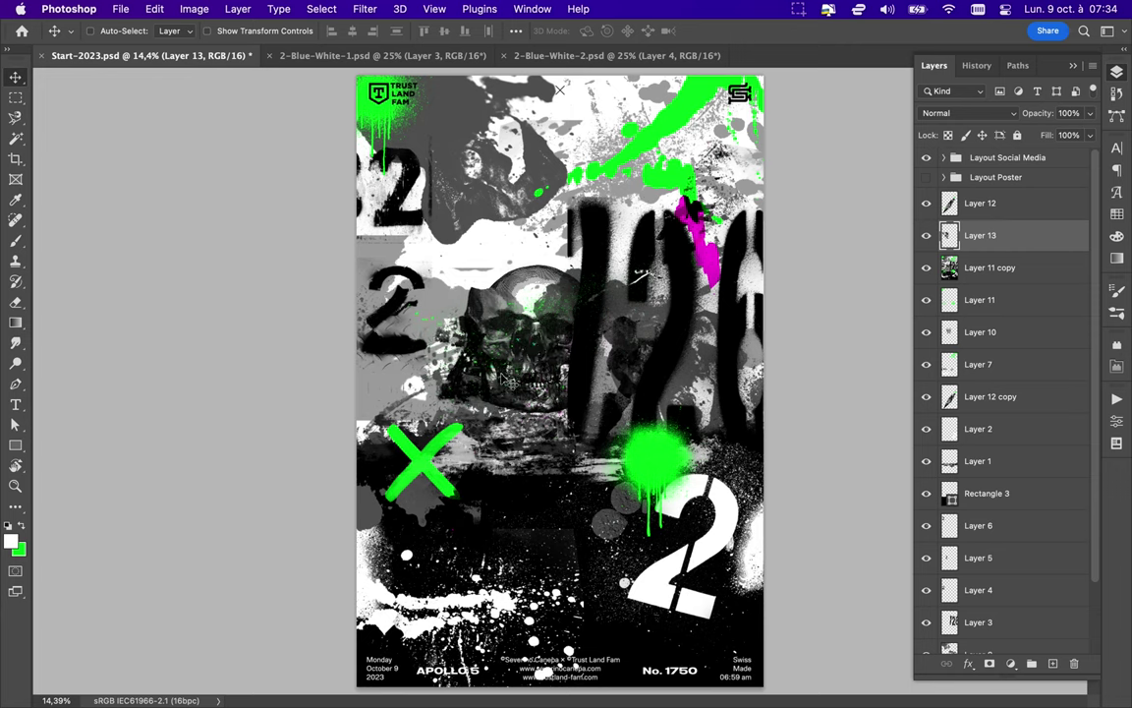
left_click_drag(993, 235, 1011, 486)
left_click_drag(978, 429, 973, 316)
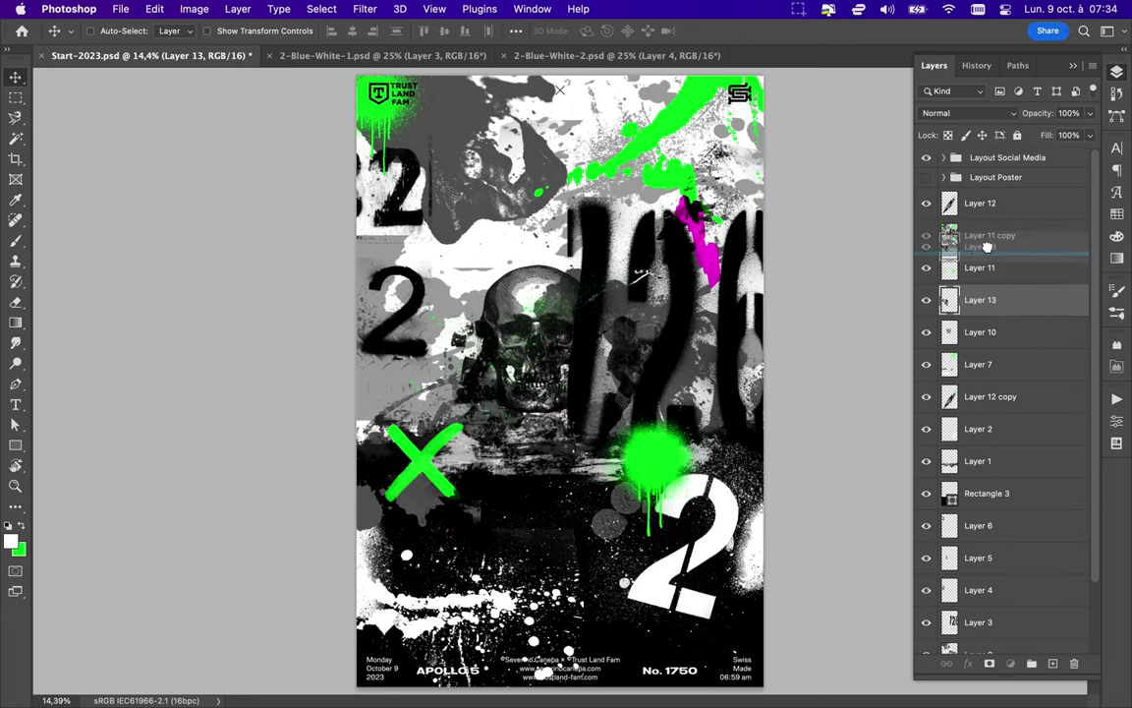
left_click_drag(986, 247, 986, 251)
- Blend Layer 13 in Divide mode and save the poster
left_click(969, 113)
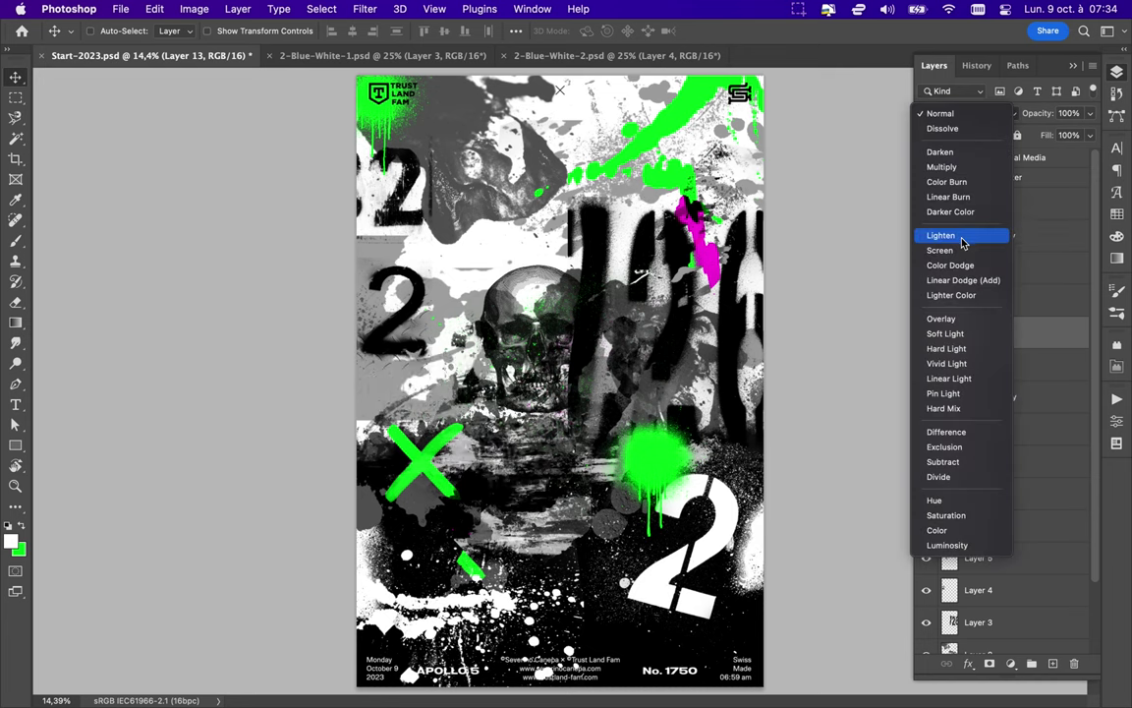
left_click(985, 478)
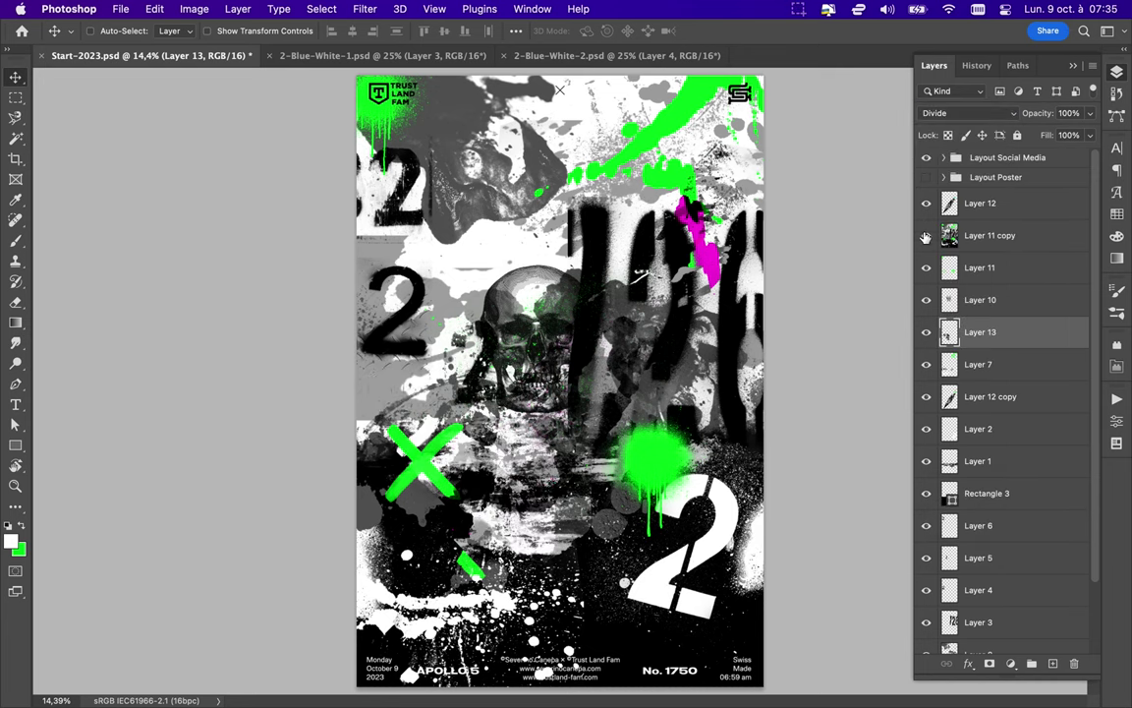
key("ctrl+s")
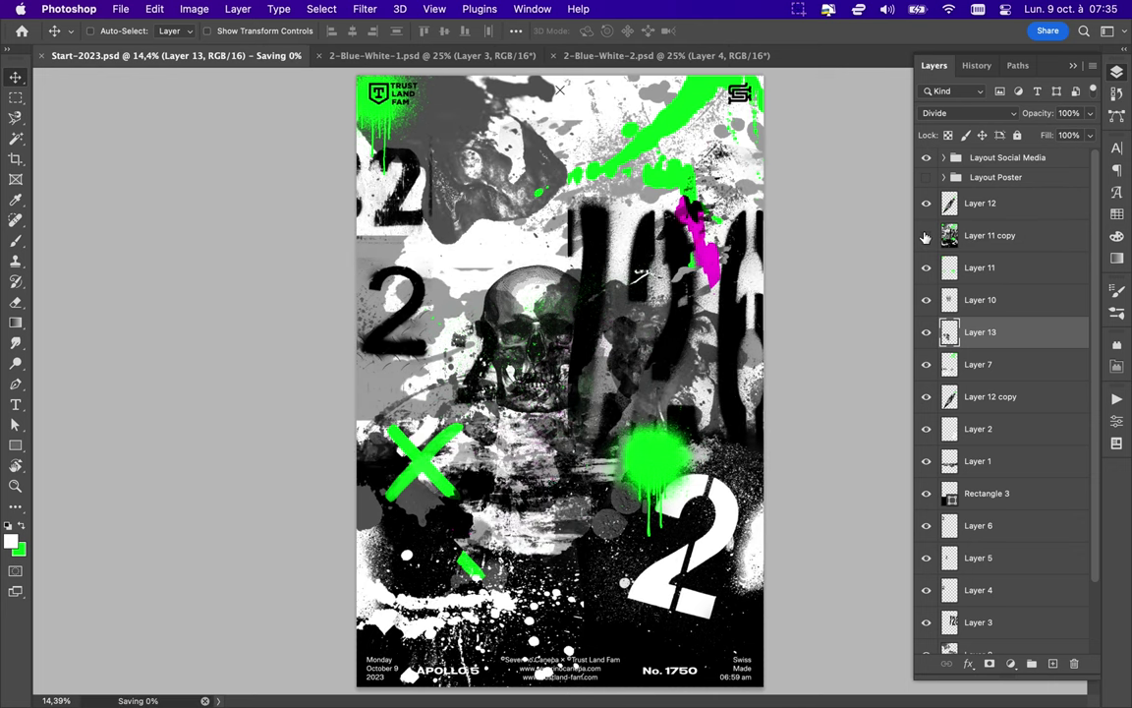